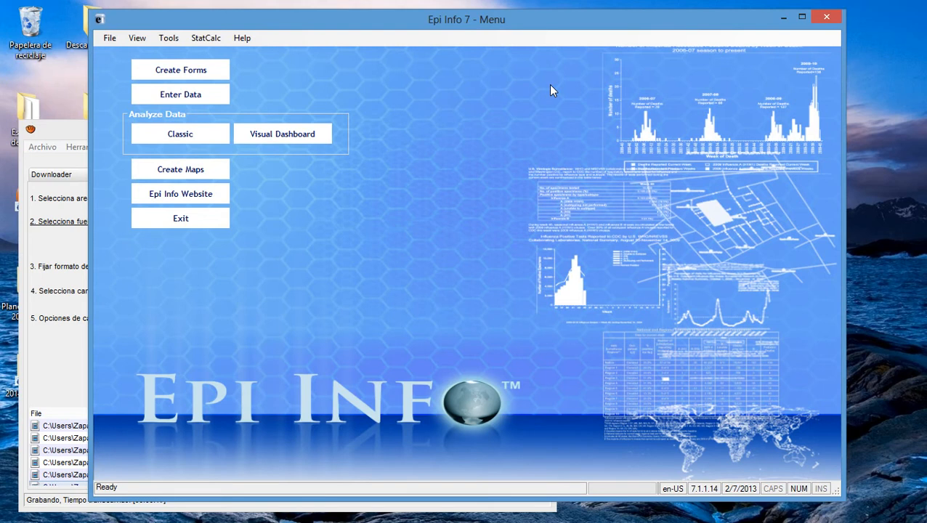
# Switch to the Tarea_5a_analisis_descript document in Word and return to its first page.
pyautogui.moveTo(7, 407)
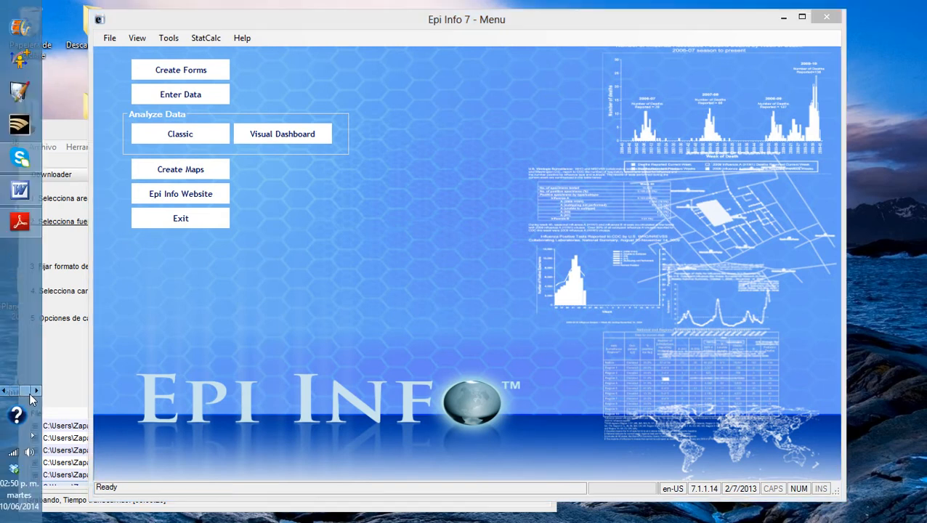
pyautogui.click(20, 190)
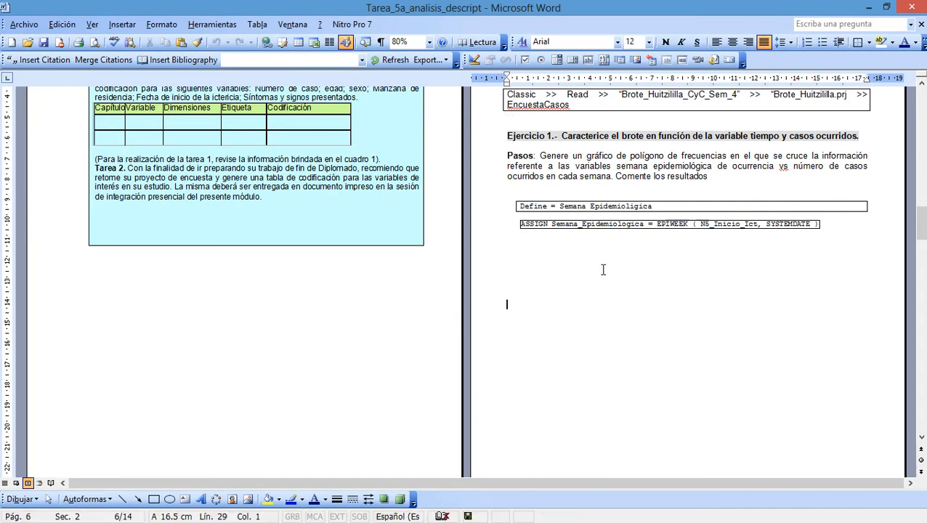
pyautogui.scroll(3, 603, 270)
pyautogui.scroll(-1, 603, 270)
pyautogui.scroll(8, 726, 247)
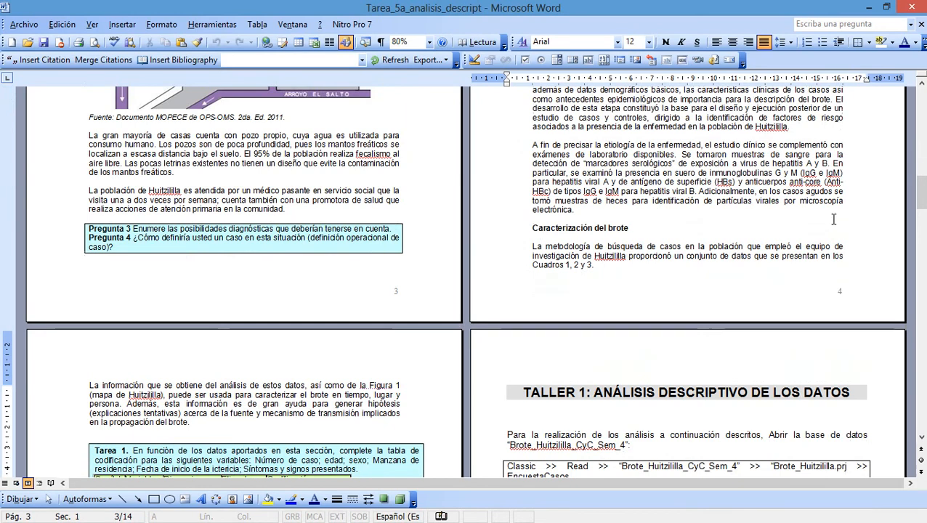
pyautogui.moveTo(921, 193); pyautogui.dragTo(922, 114)
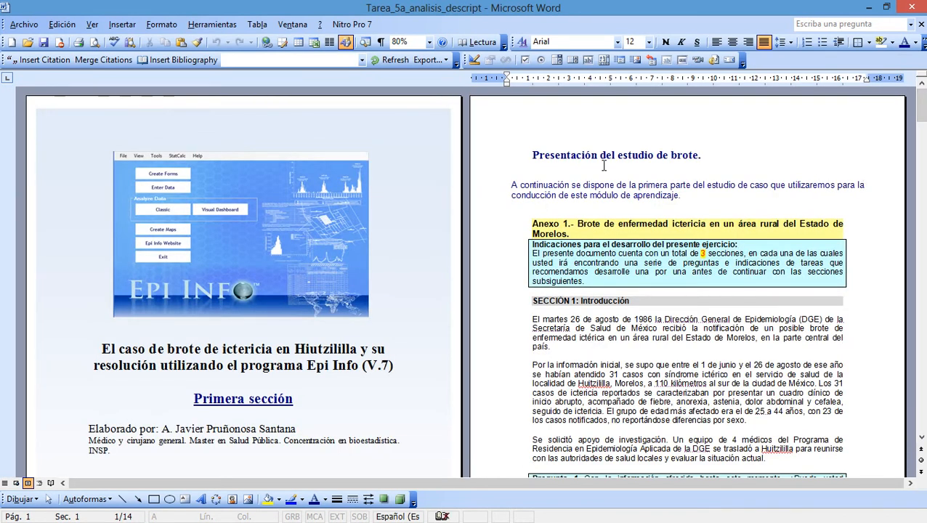
# Review the case study's introduction, selecting the notification date "26 de agosto de 1986" and the phrase "31 casos con síndrome ictérico".
pyautogui.scroll(-2, 603, 175)
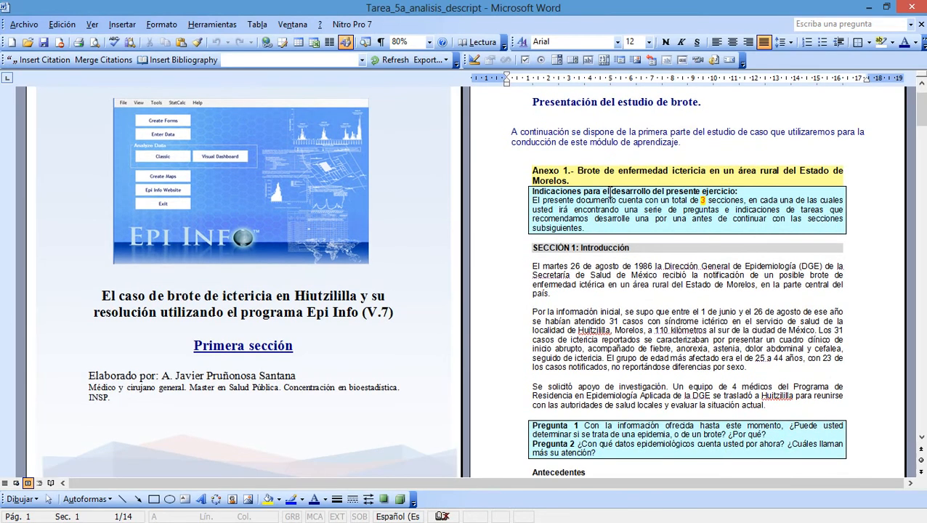
pyautogui.click(626, 250)
pyautogui.moveTo(571, 267); pyautogui.dragTo(654, 266)
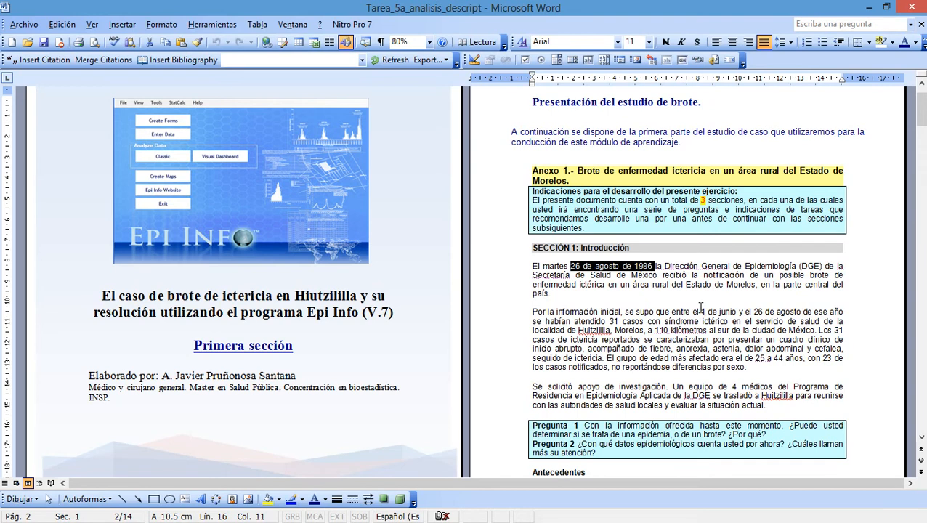
pyautogui.scroll(-3, 700, 306)
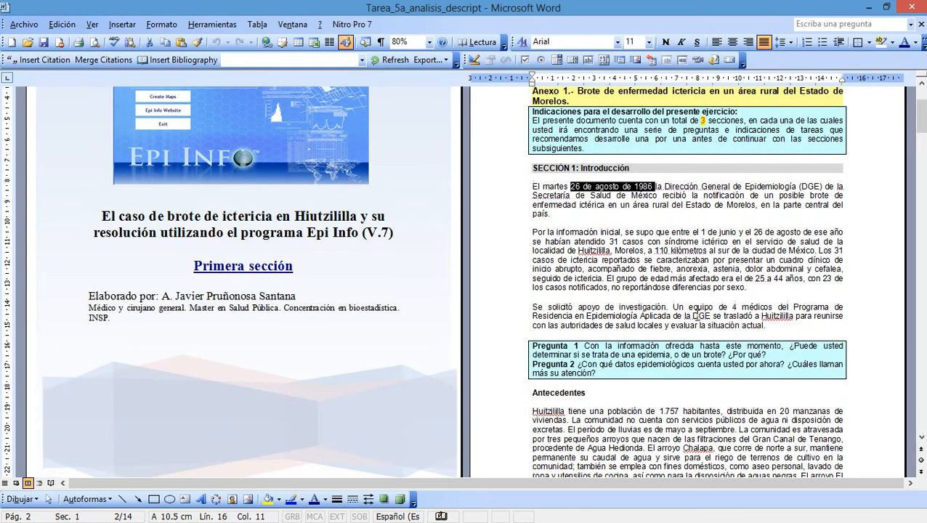
pyautogui.scroll(-1, 694, 327)
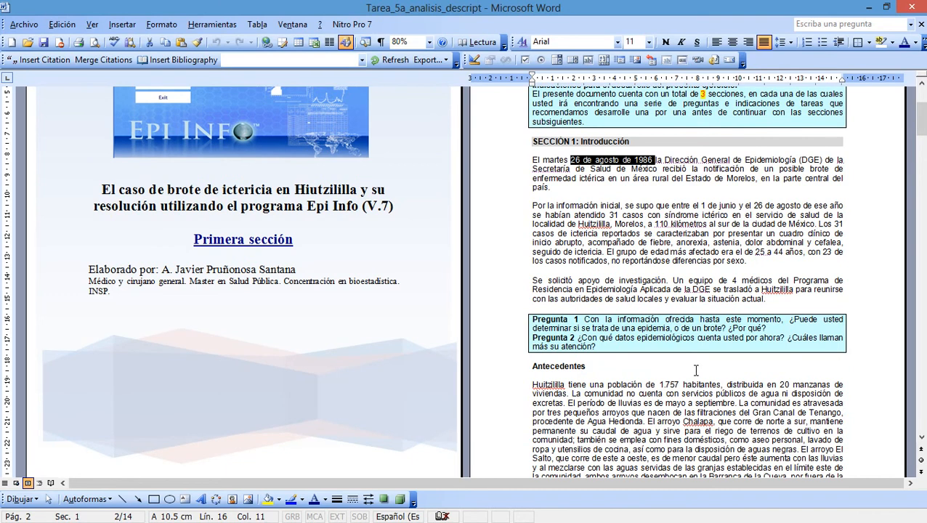
pyautogui.click(695, 371)
pyautogui.scroll(-3, 695, 370)
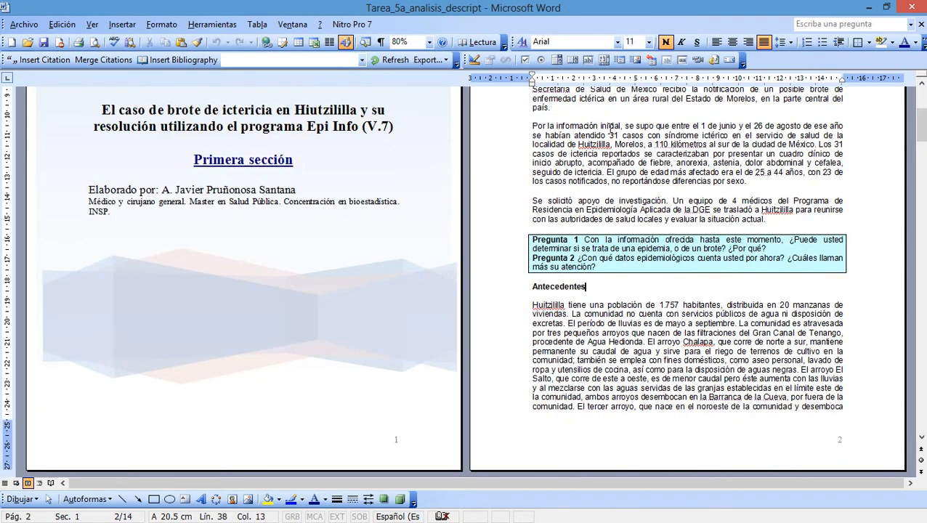
pyautogui.moveTo(609, 135); pyautogui.dragTo(728, 136)
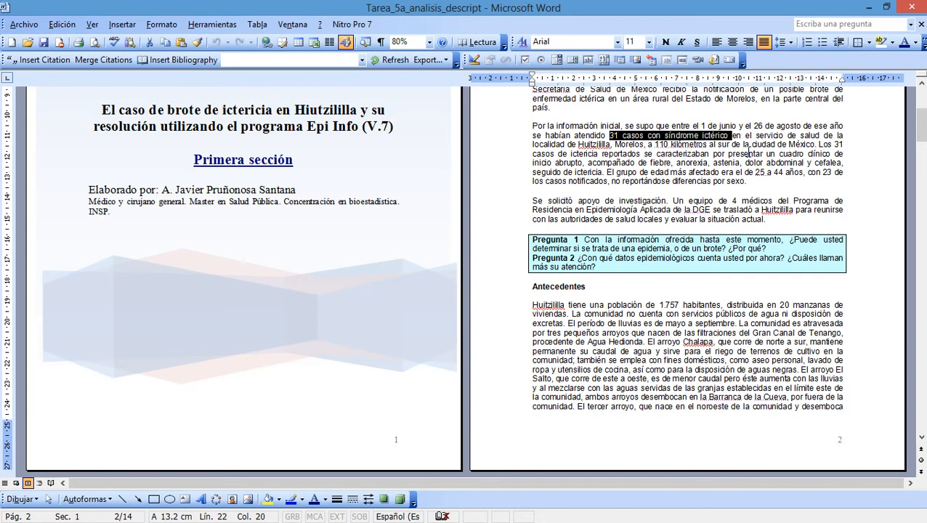
# Examine the Huitzililla locality map and the "Metodología para la búsqueda de casos" section on the outbreak and its age distribution.
pyautogui.scroll(-3, 747, 185)
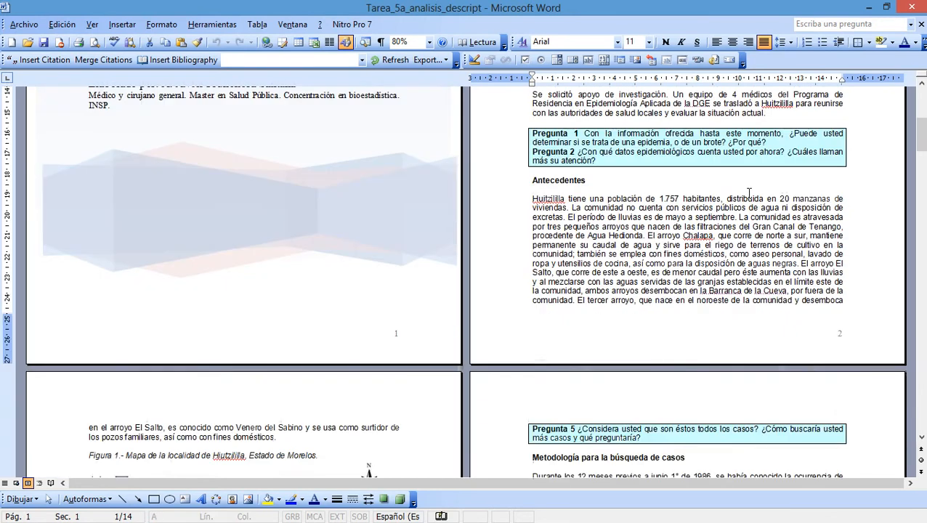
pyautogui.scroll(-7, 749, 193)
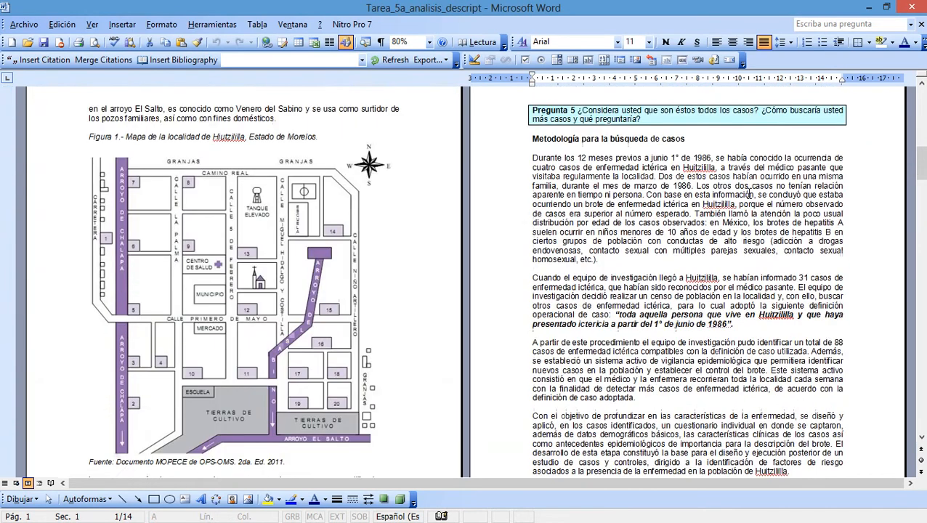
pyautogui.click(291, 193)
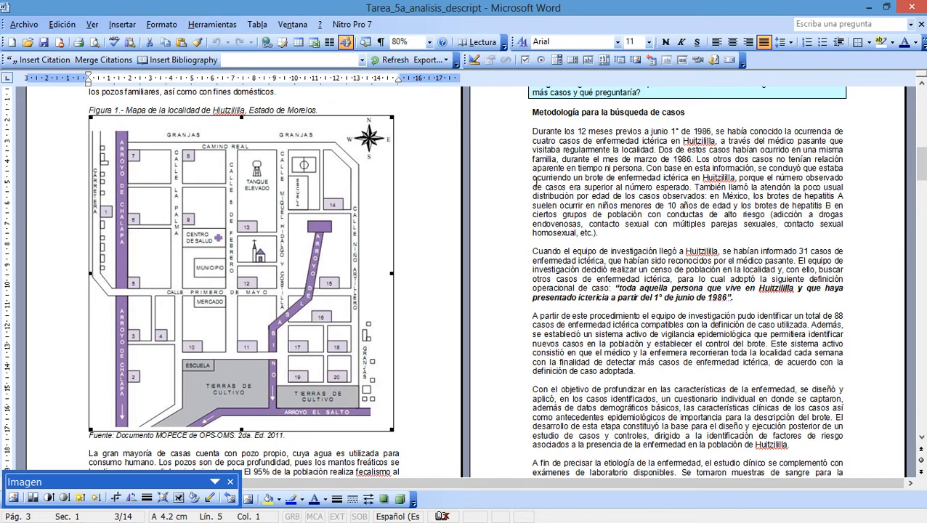
pyautogui.click(534, 179)
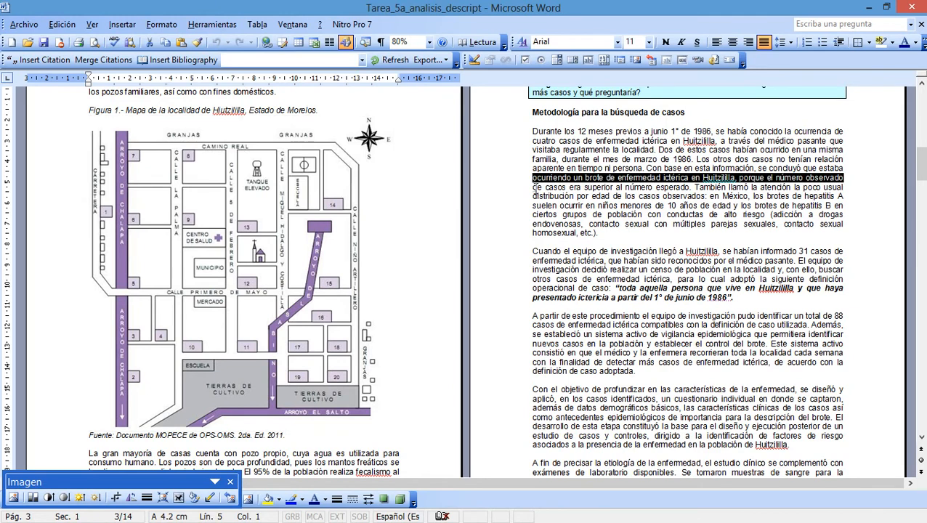
pyautogui.click(545, 197)
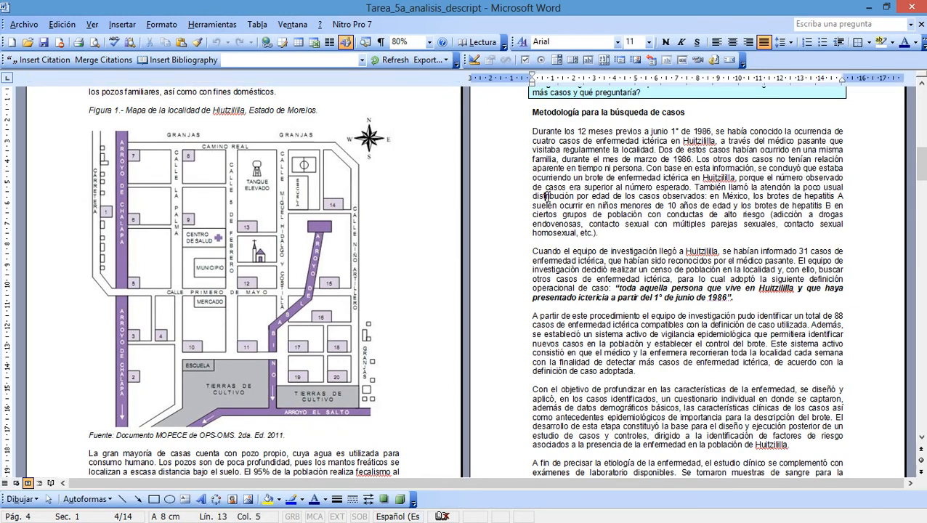
pyautogui.scroll(-1, 544, 196)
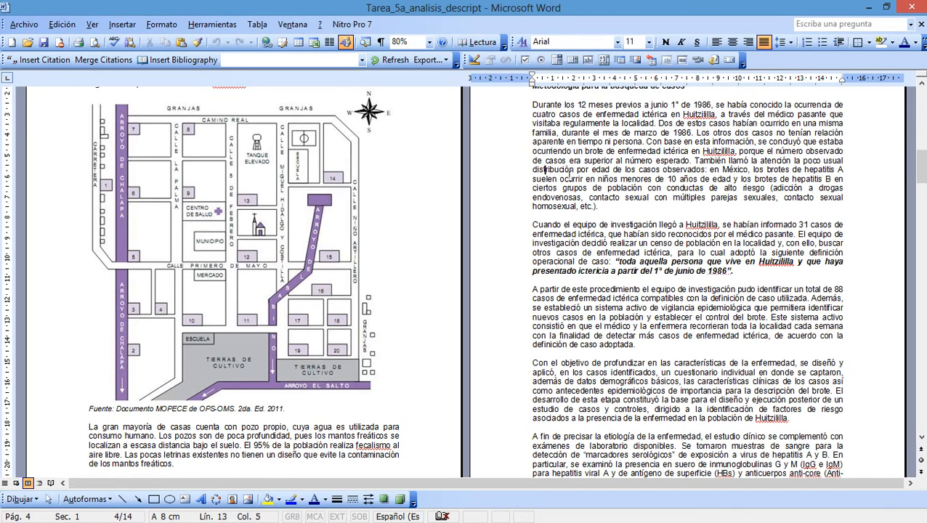
pyautogui.moveTo(535, 169); pyautogui.dragTo(540, 175)
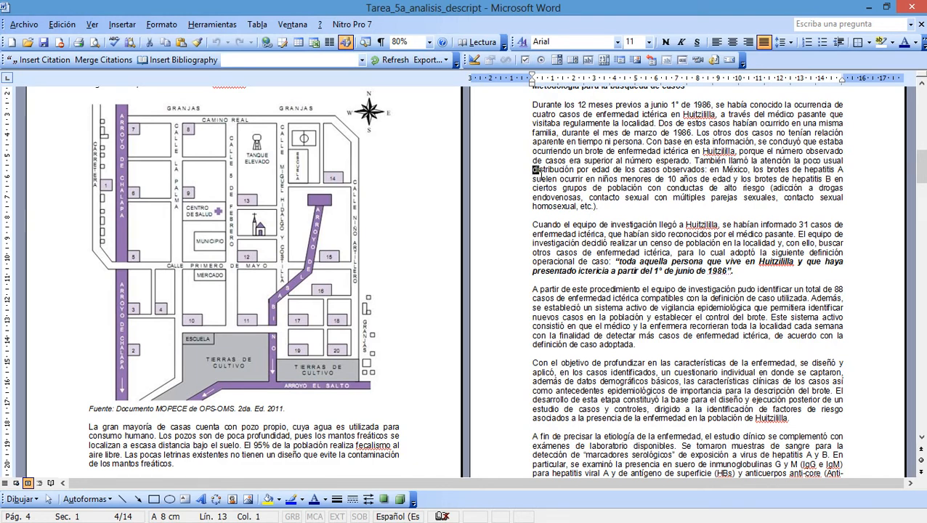
pyautogui.scroll(-2, 540, 175)
pyautogui.scroll(-5, 603, 220)
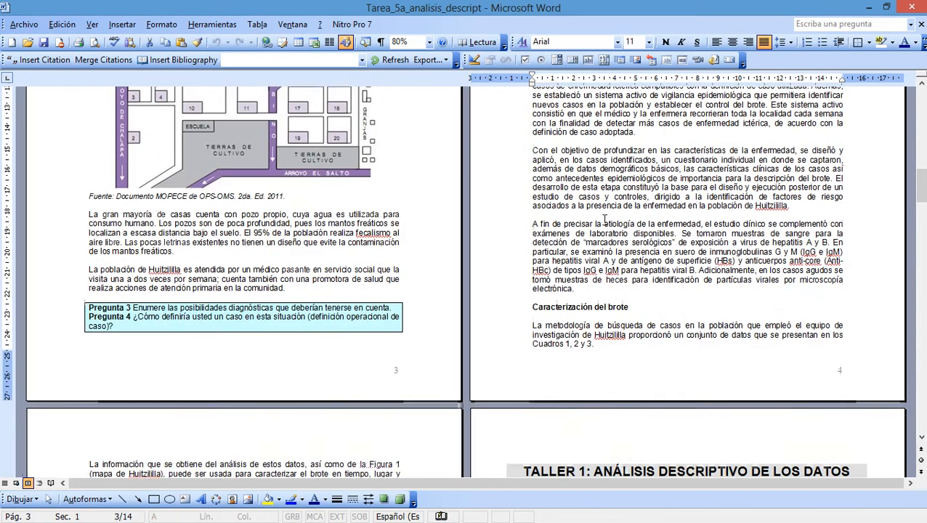
# Read the Taller 1 instructions and Ejercicio 1 on characterising the outbreak by time and cases occurred.
pyautogui.scroll(-10, 603, 220)
pyautogui.moveTo(507, 149); pyautogui.dragTo(841, 355)
pyautogui.click(807, 371)
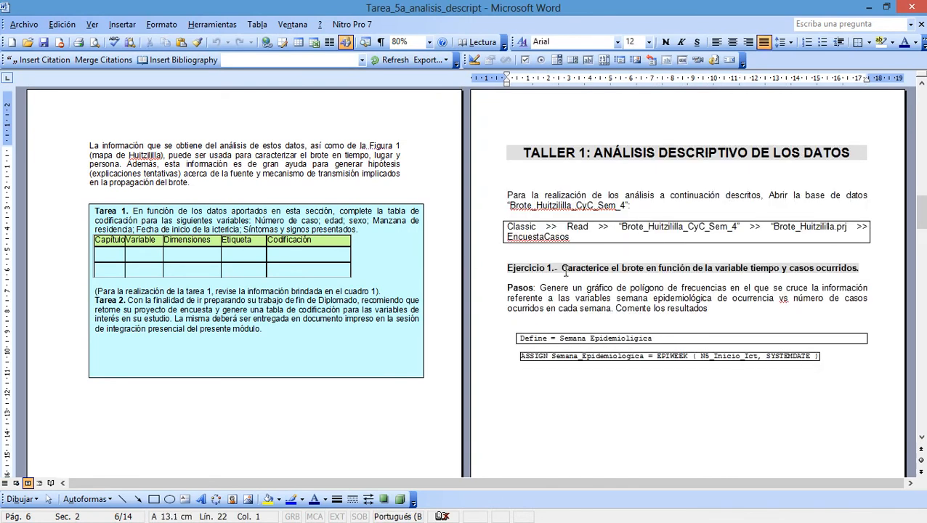
pyautogui.moveTo(562, 268); pyautogui.dragTo(764, 267)
pyautogui.click(763, 411)
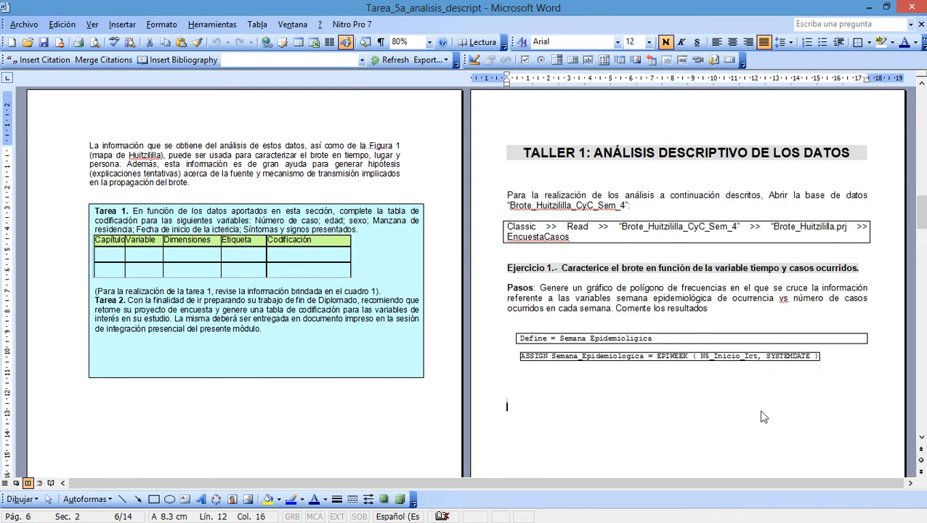
# Switch back to Epi Info 7, open the Visual Dashboard and start setting a data source.
pyautogui.click(868, 9)
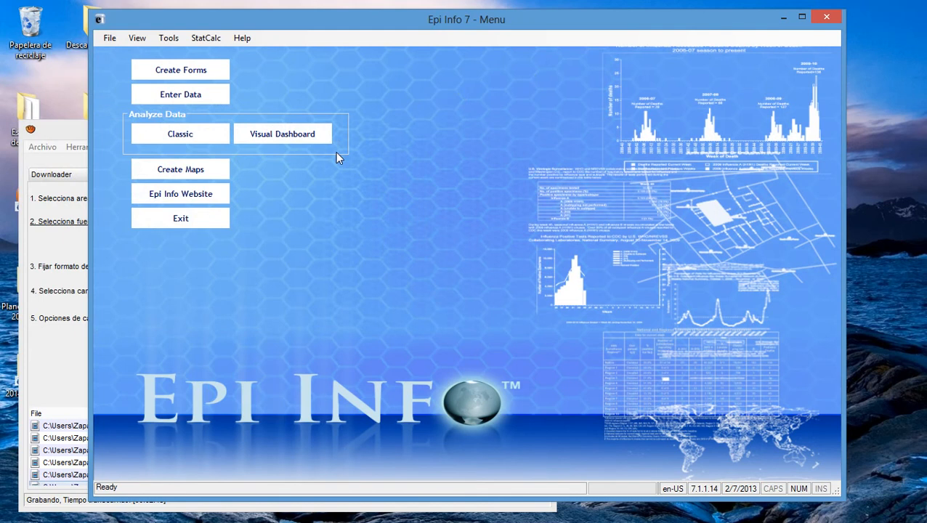
pyautogui.click(301, 138)
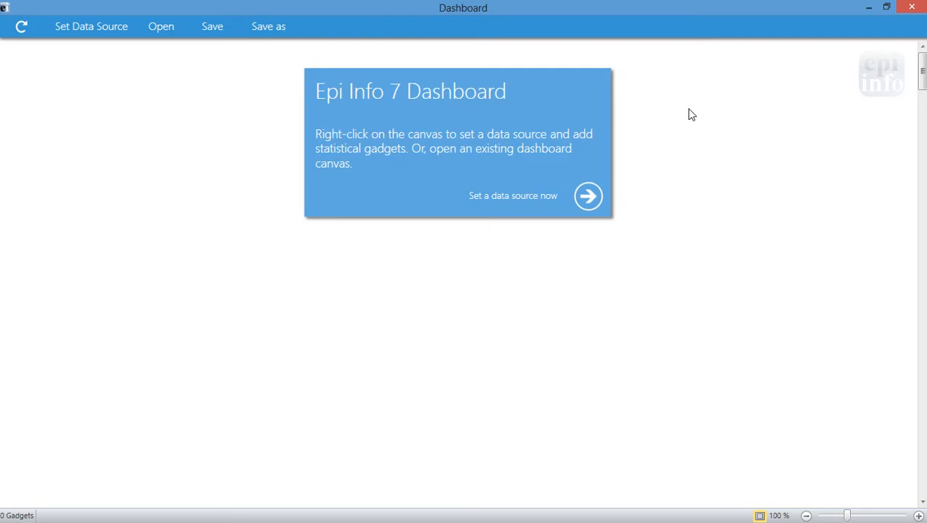
pyautogui.click(583, 200)
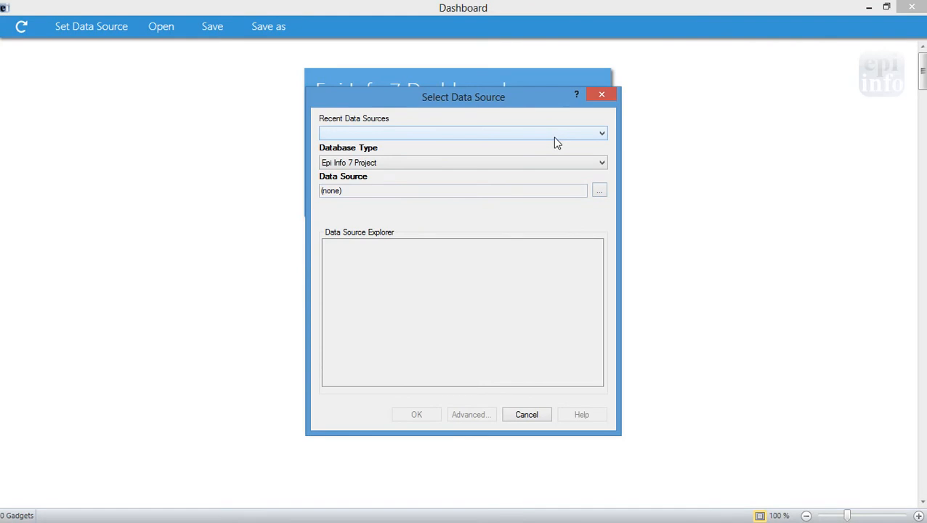
# Browse for an Epi Info 7 project file in the desktop folder Estadística descriptiva, subfolder Semana 11.
pyautogui.click(598, 190)
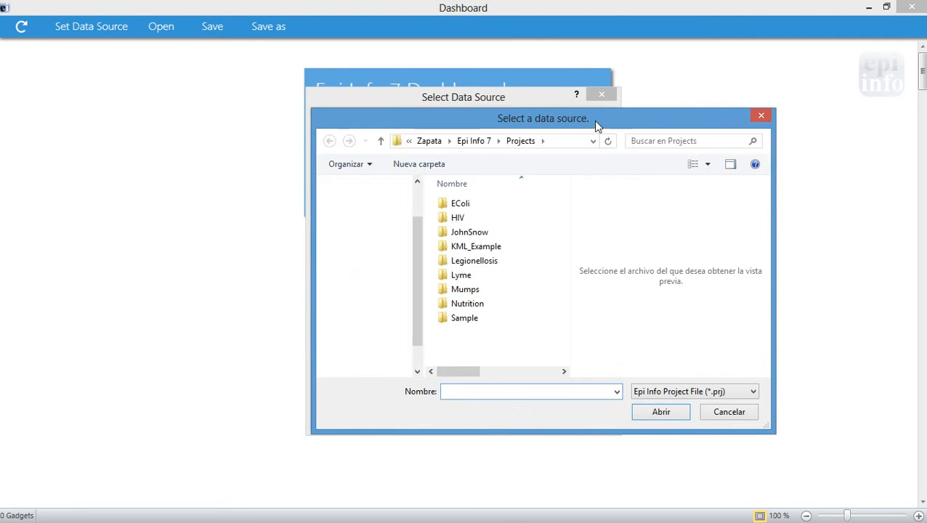
pyautogui.moveTo(593, 120); pyautogui.dragTo(464, 92)
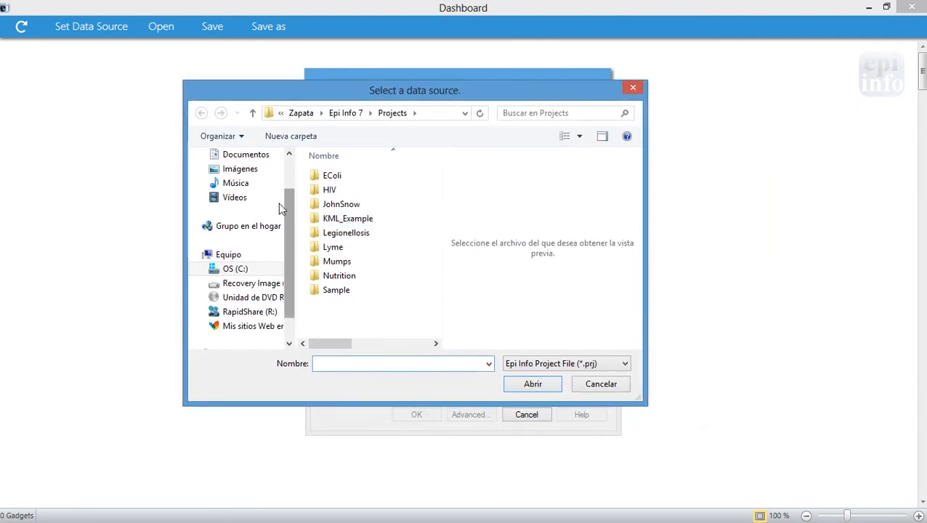
pyautogui.scroll(1, 281, 209)
pyautogui.click(234, 161)
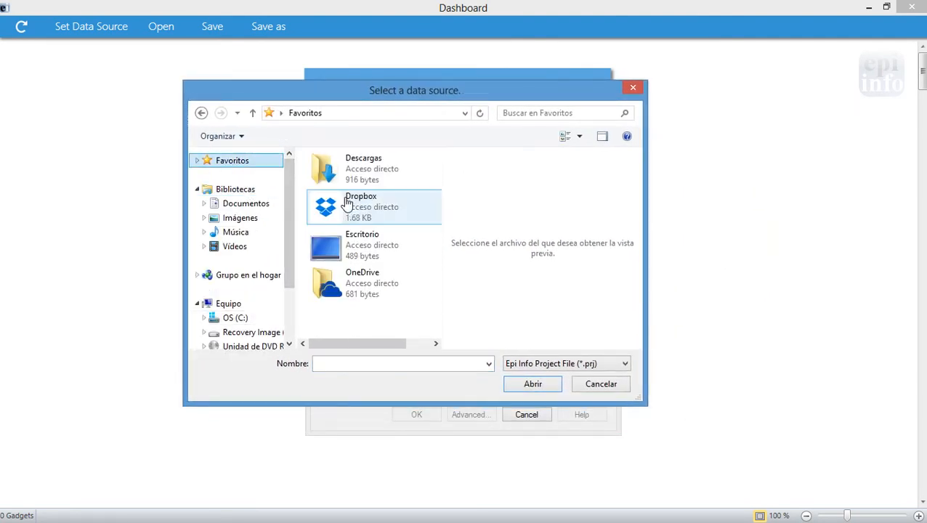
pyautogui.doubleClick(371, 246)
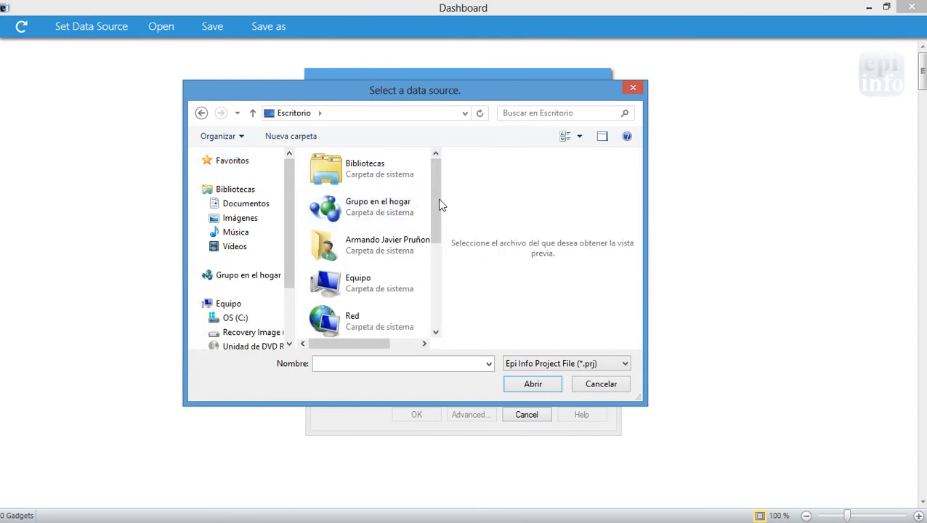
pyautogui.moveTo(441, 205); pyautogui.dragTo(433, 254)
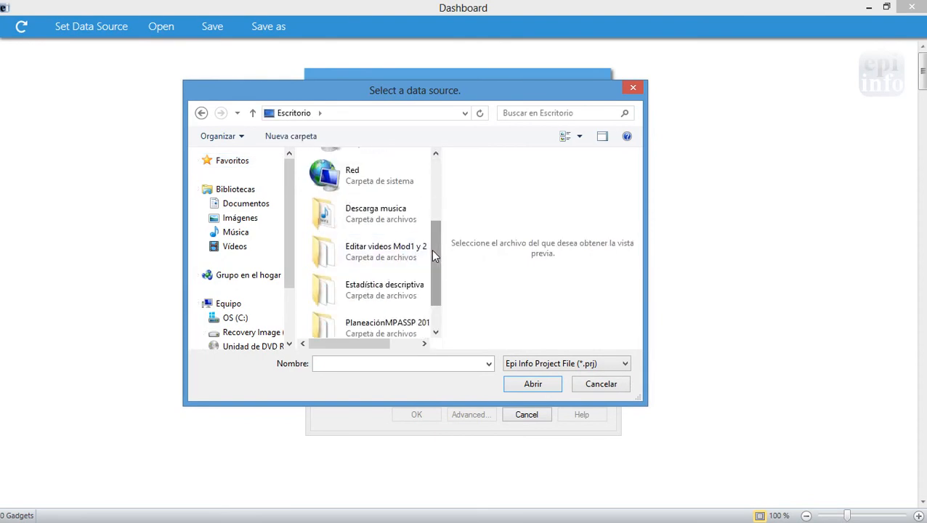
pyautogui.doubleClick(376, 294)
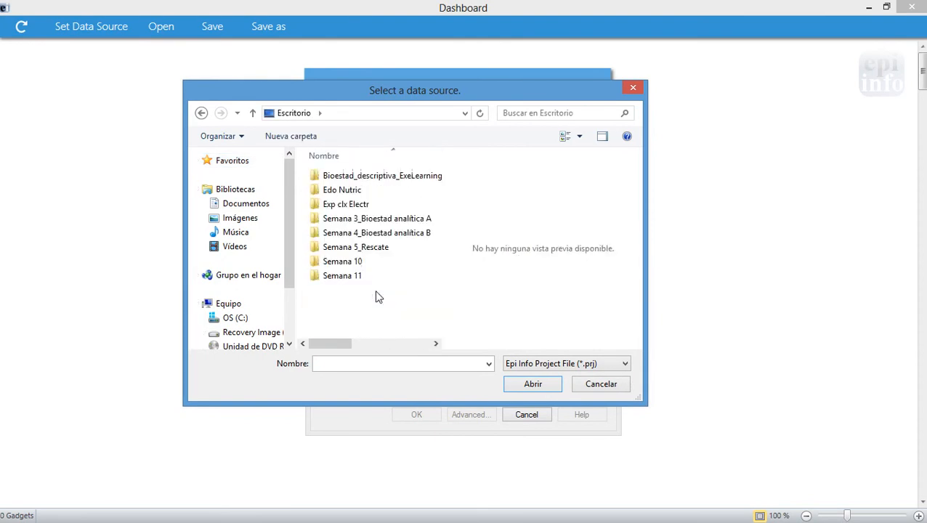
pyautogui.doubleClick(352, 276)
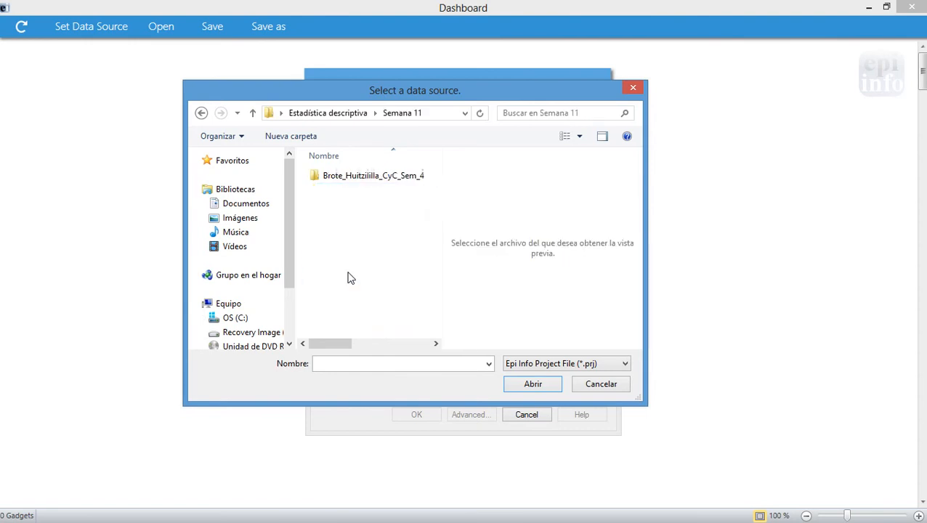
# Open Brote_Huitzililla.prj from the Brote_Huitzililla_CyC_Sem_4 folder and load its EncuestaCasos form as the data source.
pyautogui.click(368, 182)
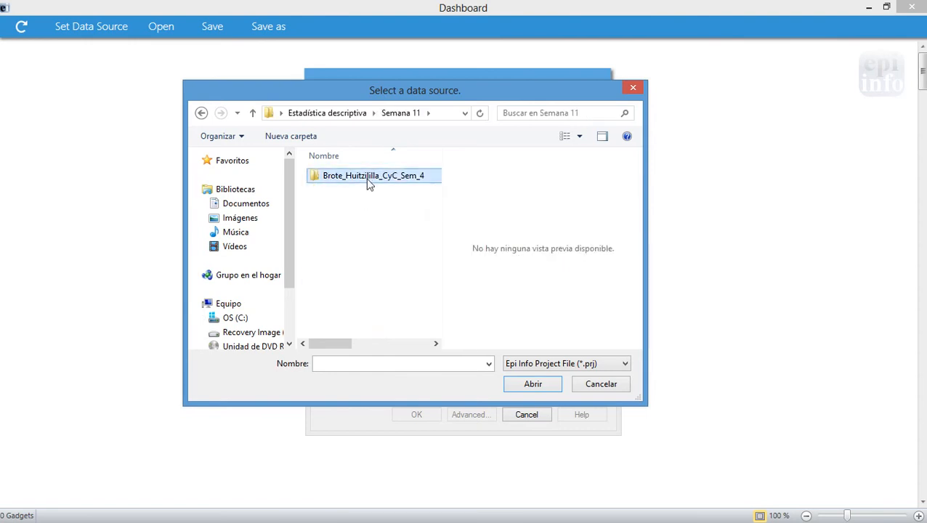
pyautogui.doubleClick(369, 182)
pyautogui.click(373, 181)
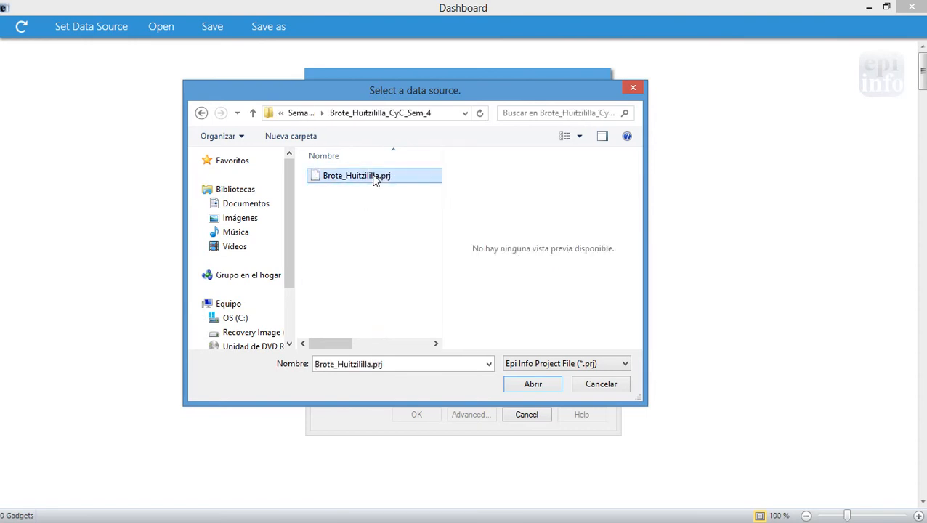
pyautogui.click(538, 387)
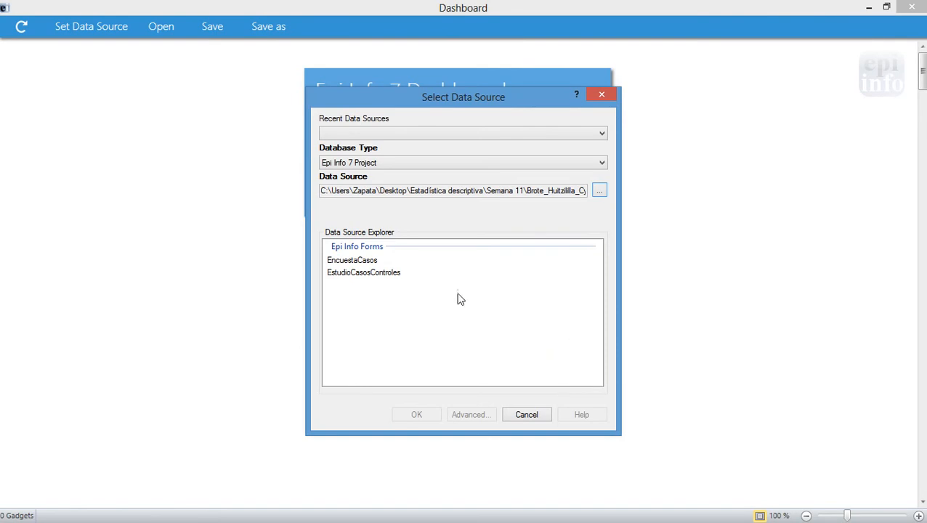
pyautogui.click(369, 264)
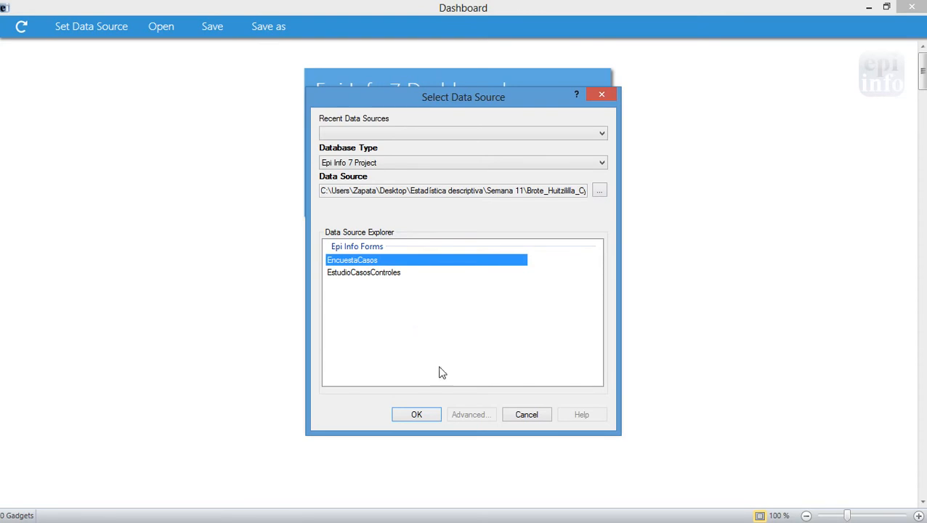
pyautogui.click(417, 415)
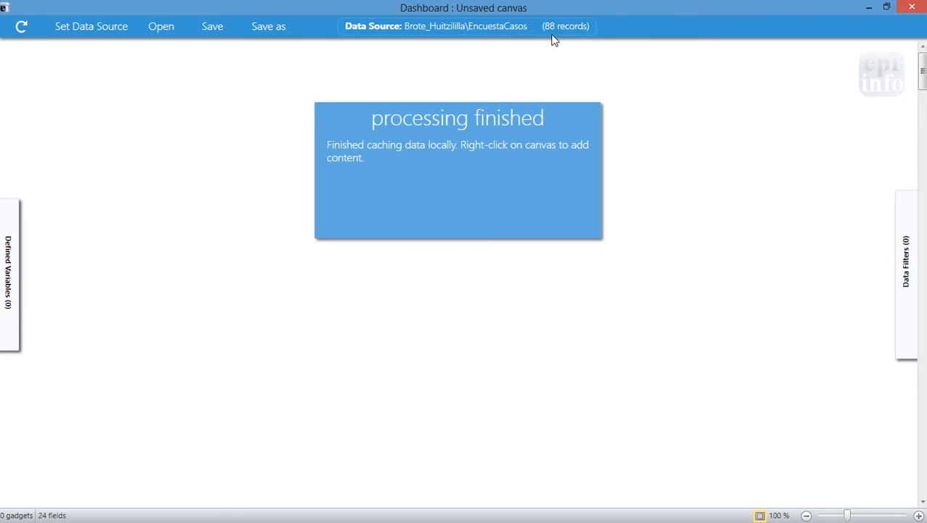
# Add a Line List analysis gadget to the empty dashboard canvas.
pyautogui.rightClick(314, 292)
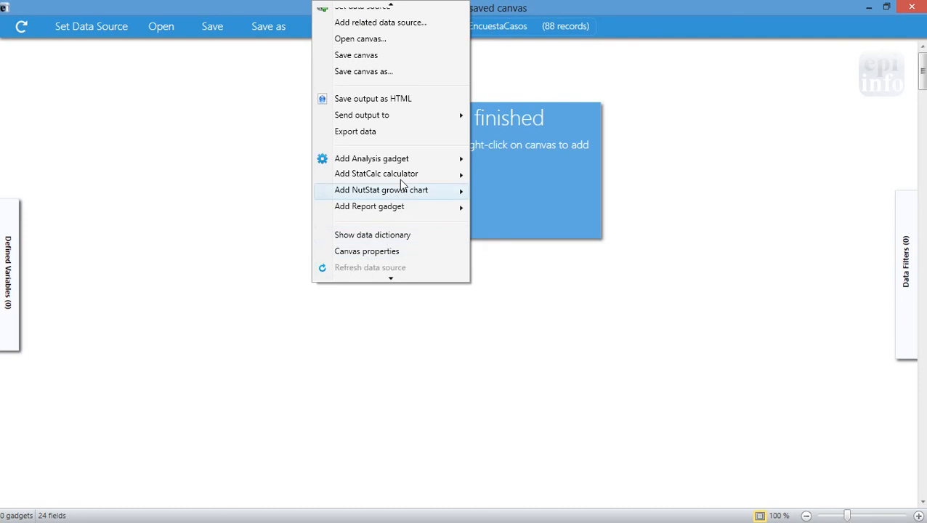
pyautogui.moveTo(403, 160)
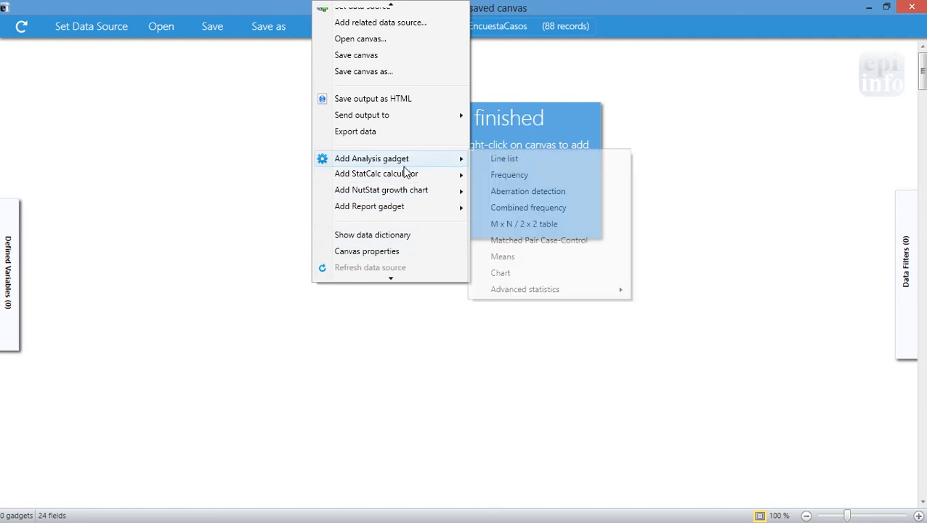
pyautogui.click(502, 159)
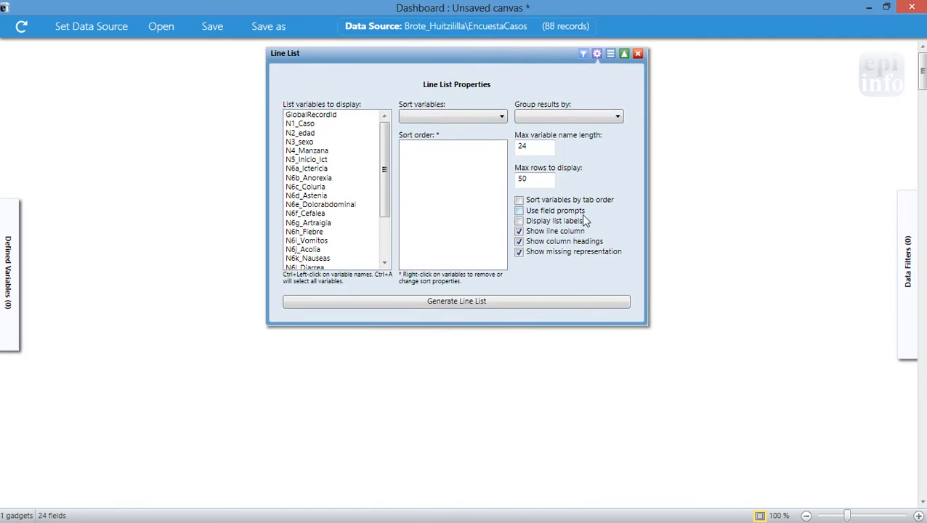
# Switch to the Tarea_5a_analisis_descript Word document and check the codebook row for jaundice onset date, N5_Inicio_Ict, and its date format.
pyautogui.moveTo(1, 376)
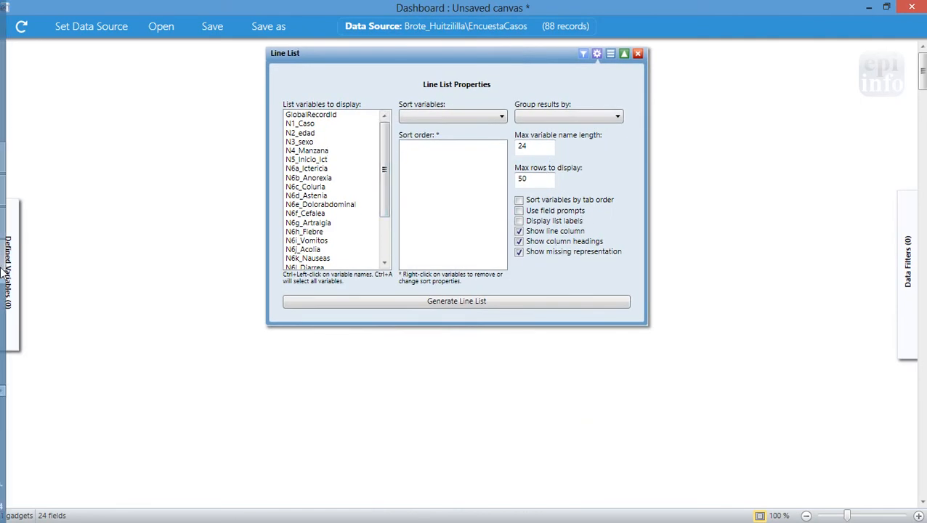
pyautogui.click(29, 188)
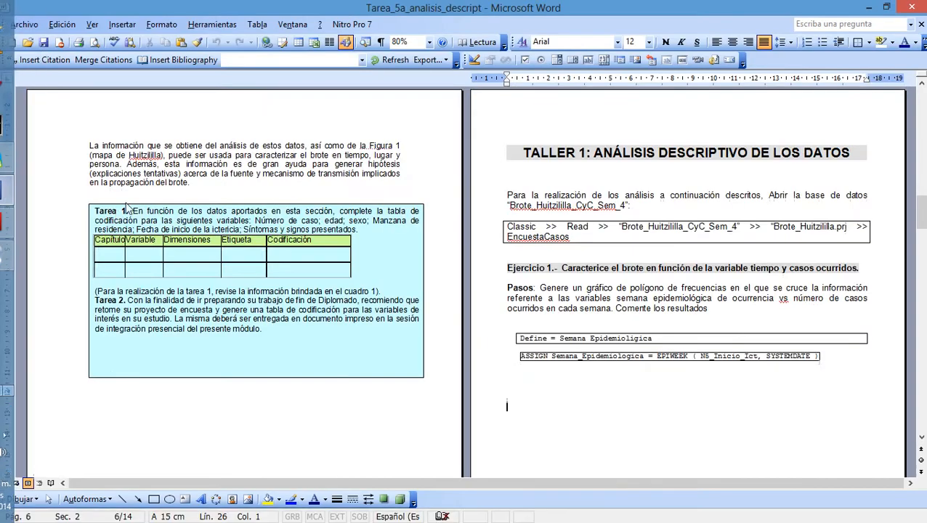
pyautogui.scroll(-15, 269, 255)
pyautogui.scroll(-10, 836, 269)
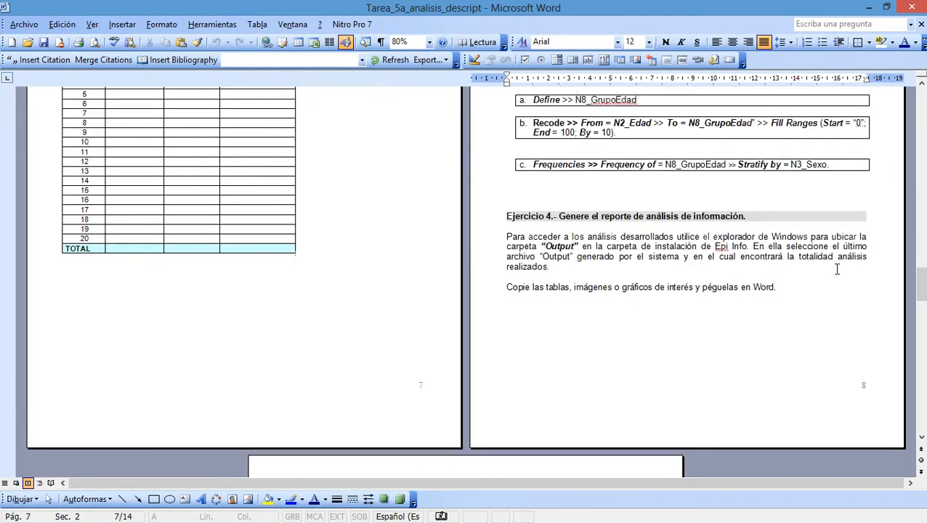
pyautogui.scroll(-1, 831, 280)
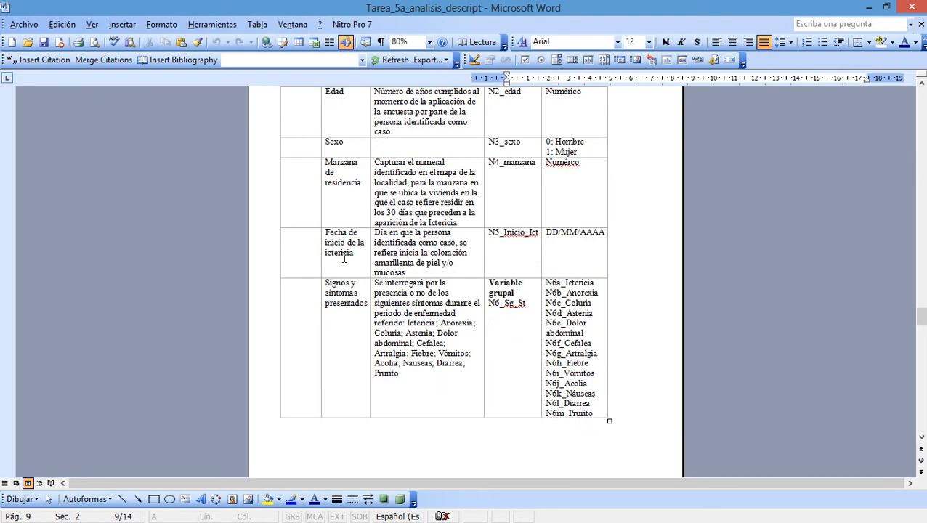
pyautogui.moveTo(355, 254); pyautogui.dragTo(326, 235)
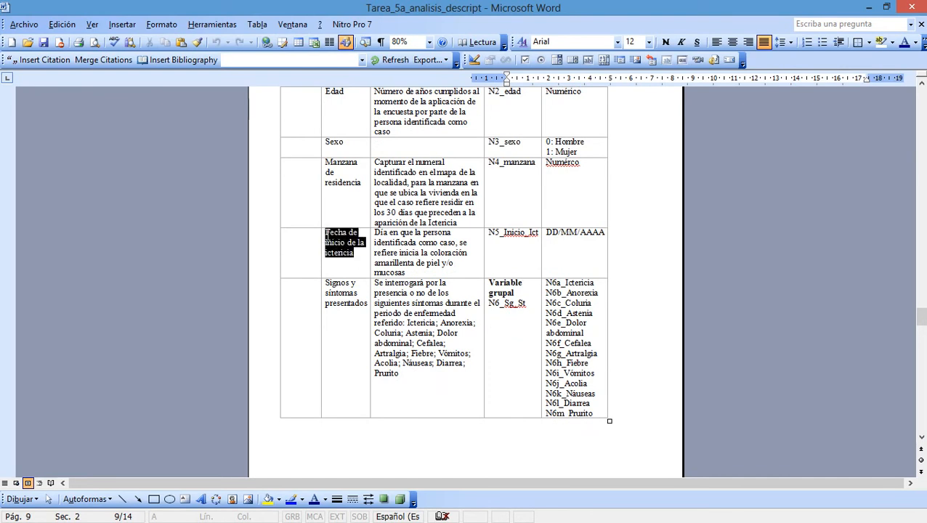
pyautogui.moveTo(489, 234); pyautogui.dragTo(538, 234)
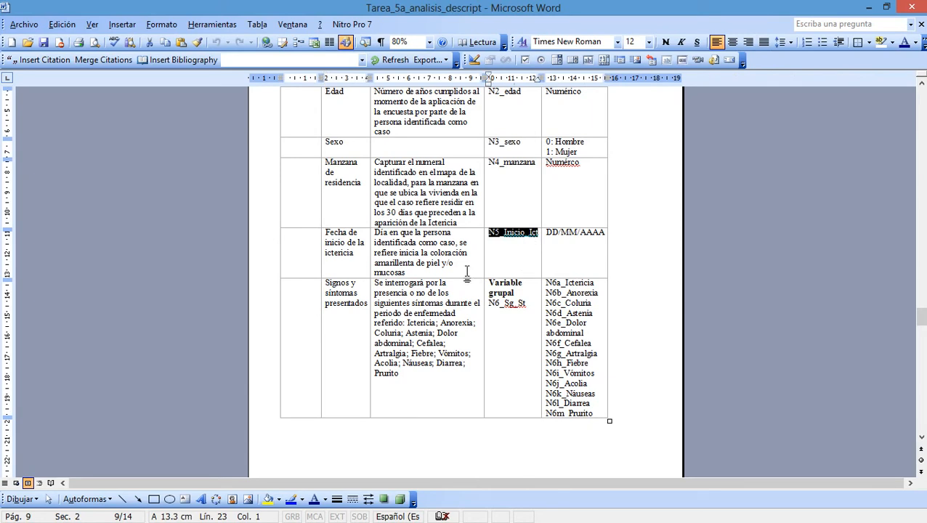
pyautogui.click(551, 241)
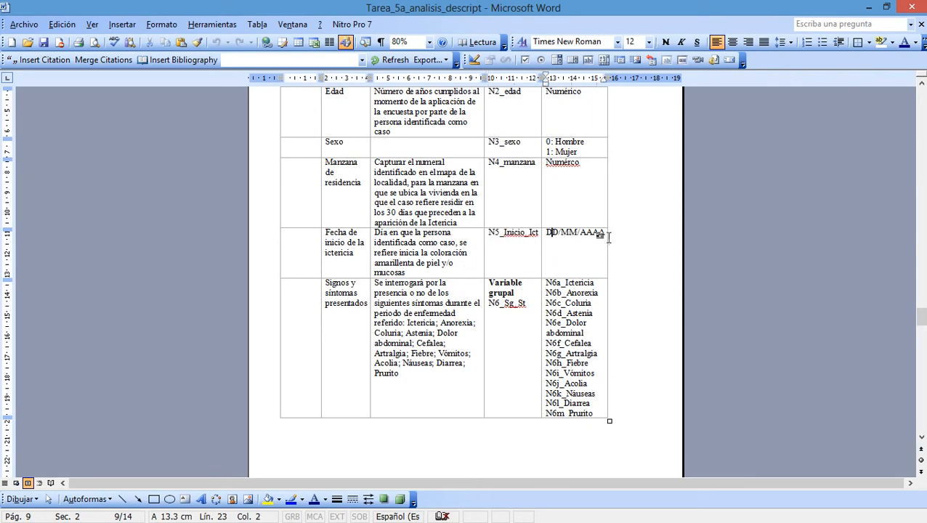
pyautogui.moveTo(603, 234); pyautogui.dragTo(545, 234)
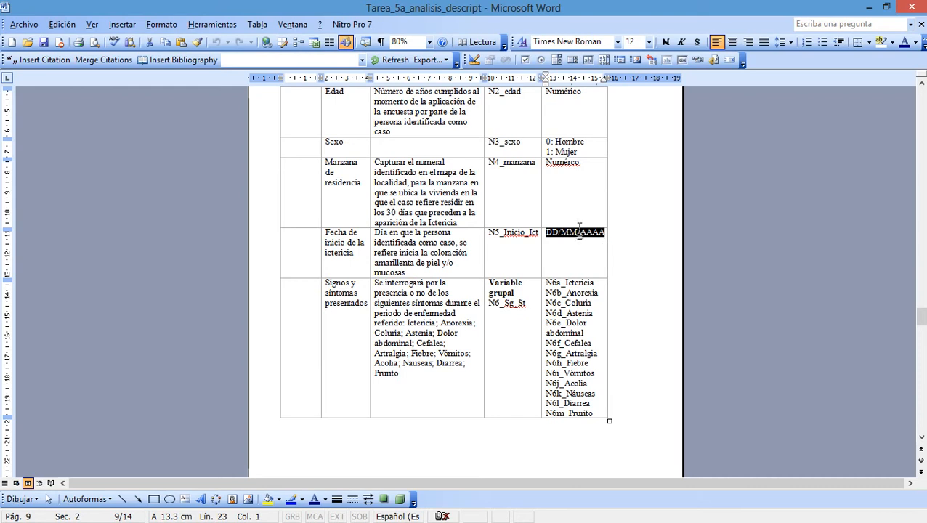
pyautogui.click(612, 259)
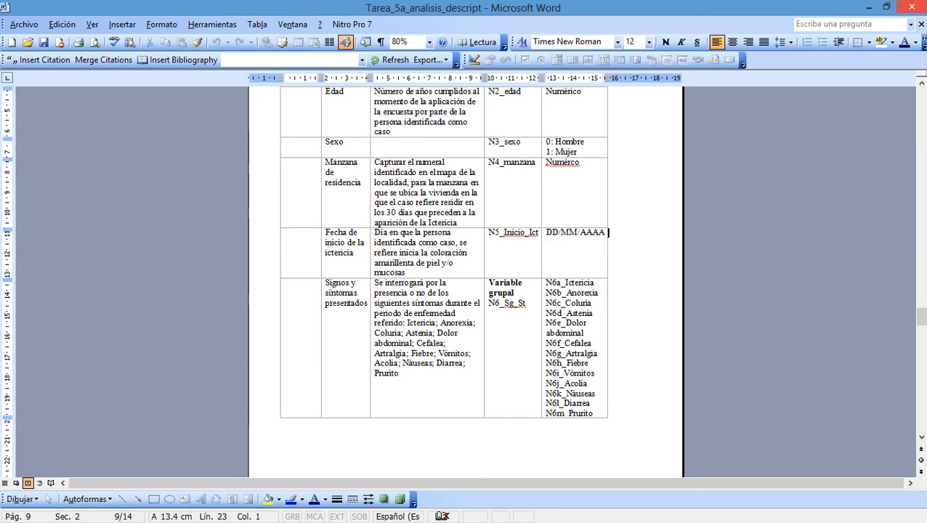
pyautogui.click(868, 8)
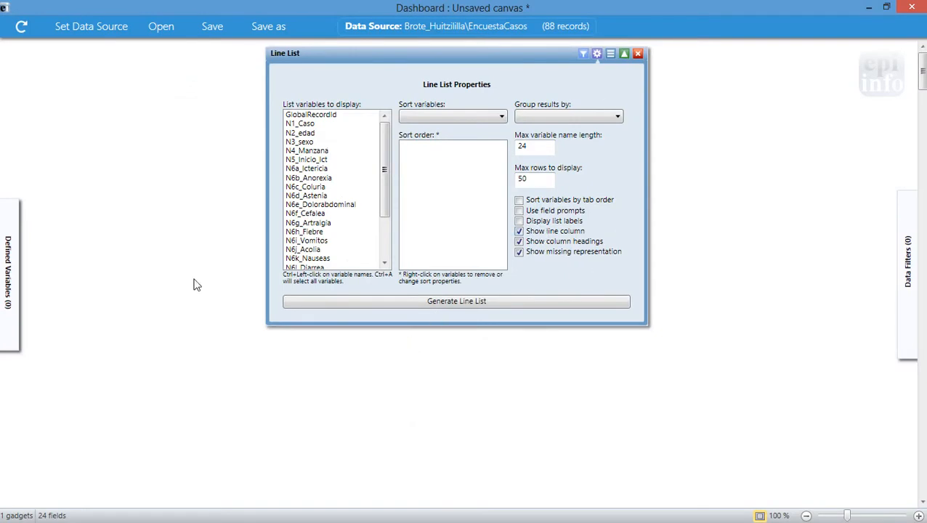
# Reread the Ejercicio 1 steps in the Word document about the frequency polygon of cases by epidemiological week, then return to the Epi Info dashboard.
pyautogui.click(23, 201)
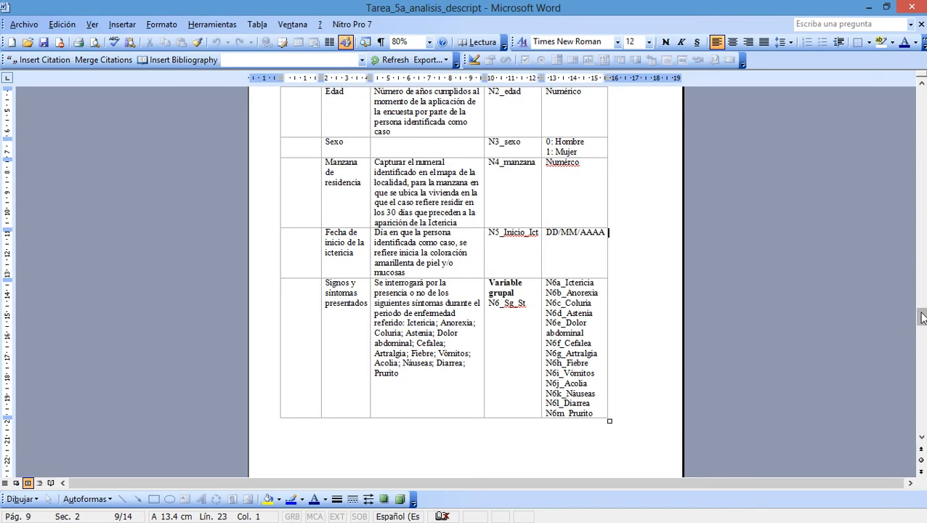
pyautogui.moveTo(922, 318); pyautogui.dragTo(921, 153)
pyautogui.scroll(-3, 849, 201)
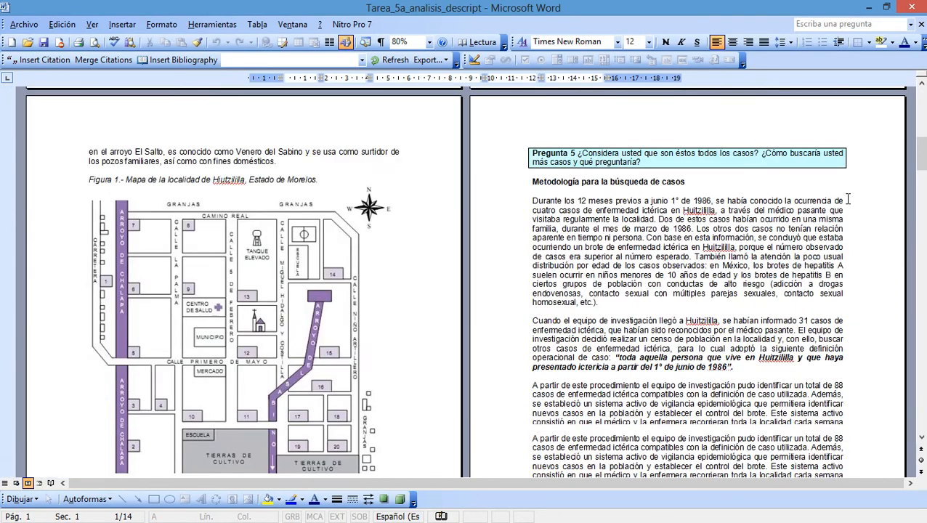
pyautogui.scroll(-20, 847, 199)
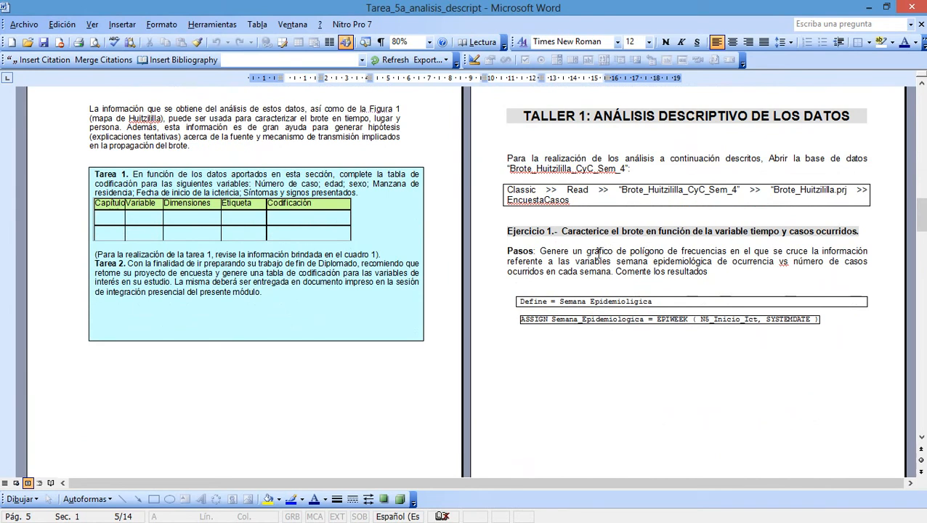
pyautogui.moveTo(584, 253); pyautogui.dragTo(689, 251)
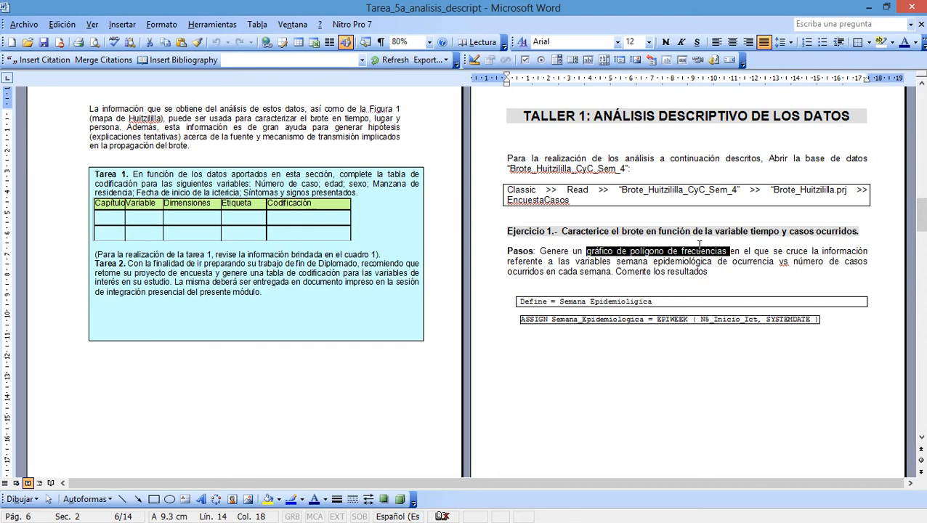
pyautogui.moveTo(3, 254)
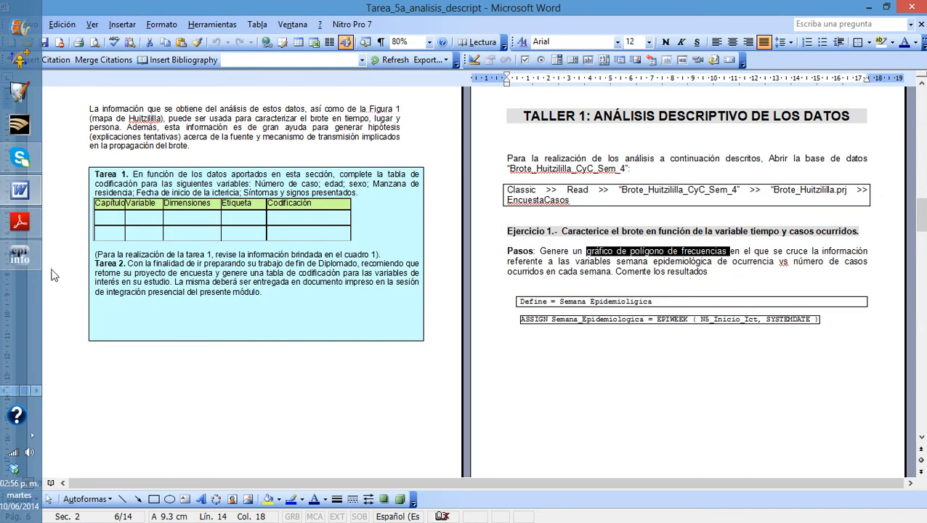
pyautogui.click(4, 262)
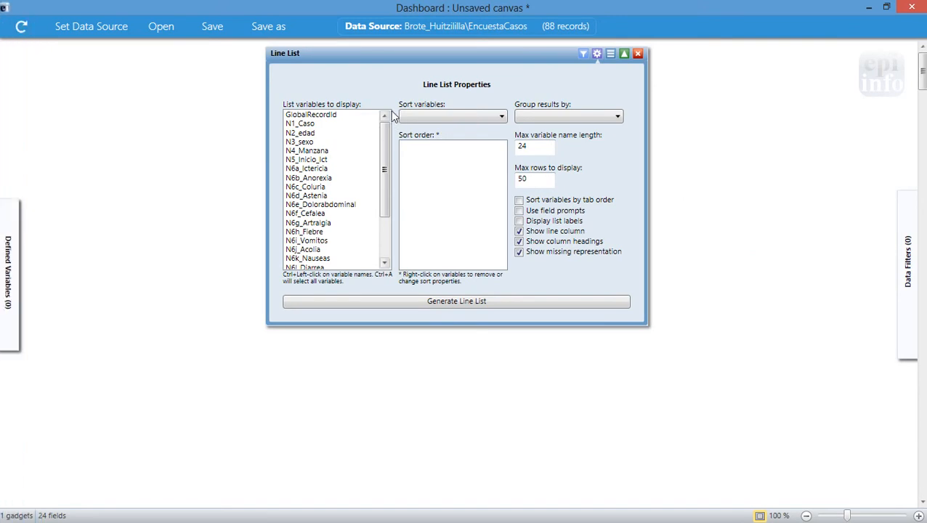
# Start a new defined variable with a formatted value, using N5_Inicio_Ict as the source field.
pyautogui.scroll(-1, 656, 182)
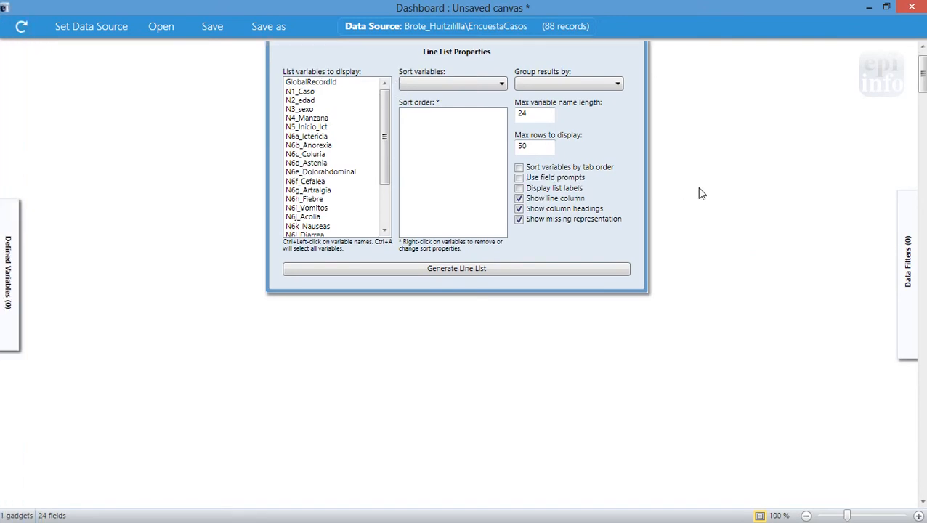
pyautogui.scroll(1, 687, 196)
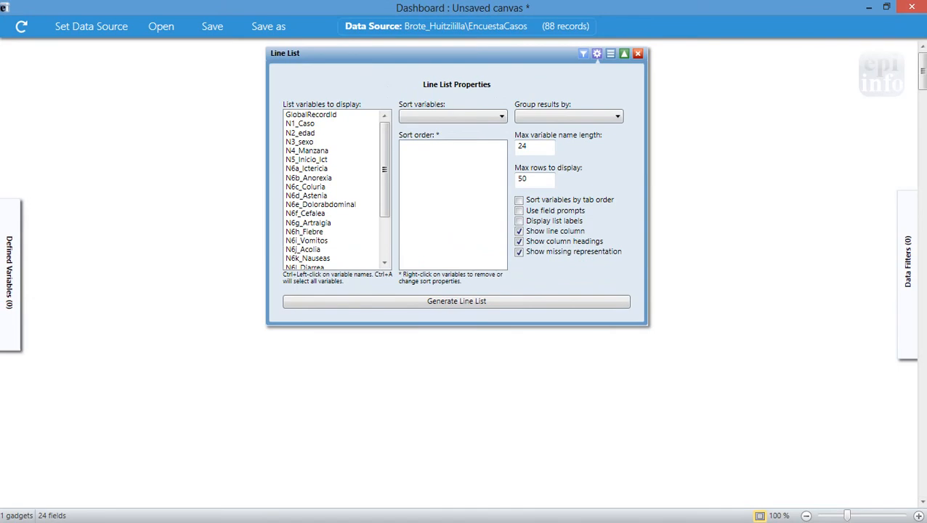
pyautogui.click(22, 303)
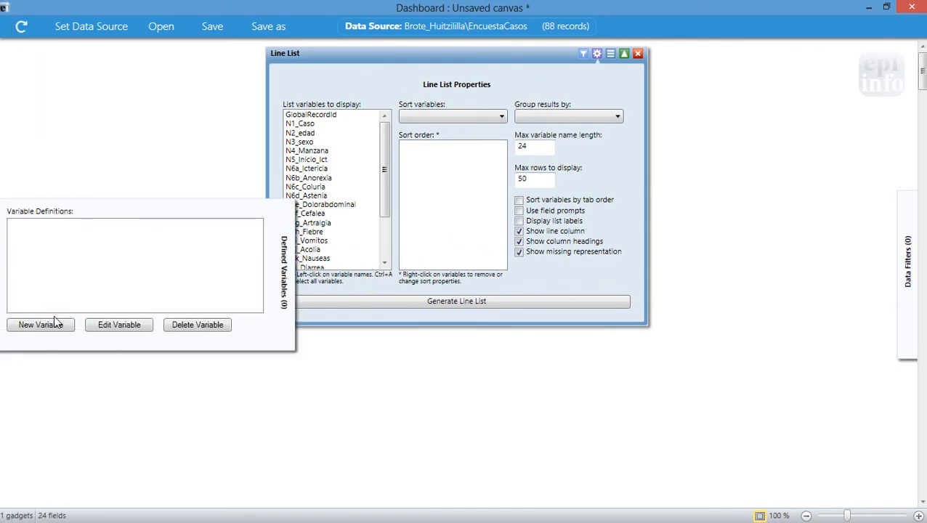
pyautogui.click(56, 328)
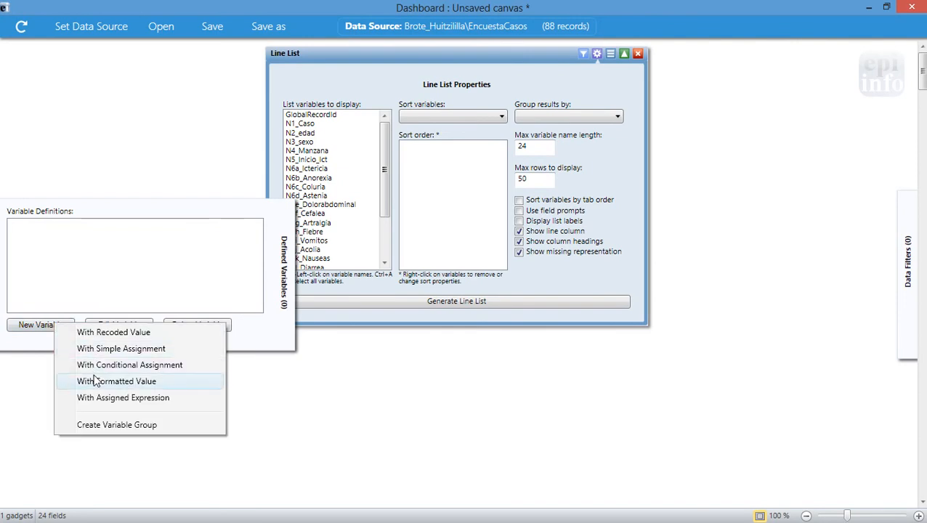
pyautogui.click(163, 388)
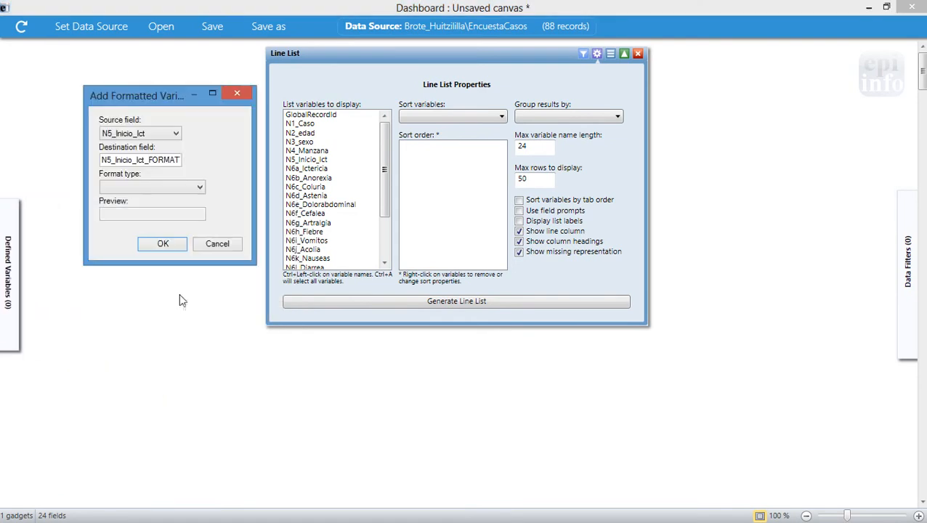
pyautogui.click(178, 133)
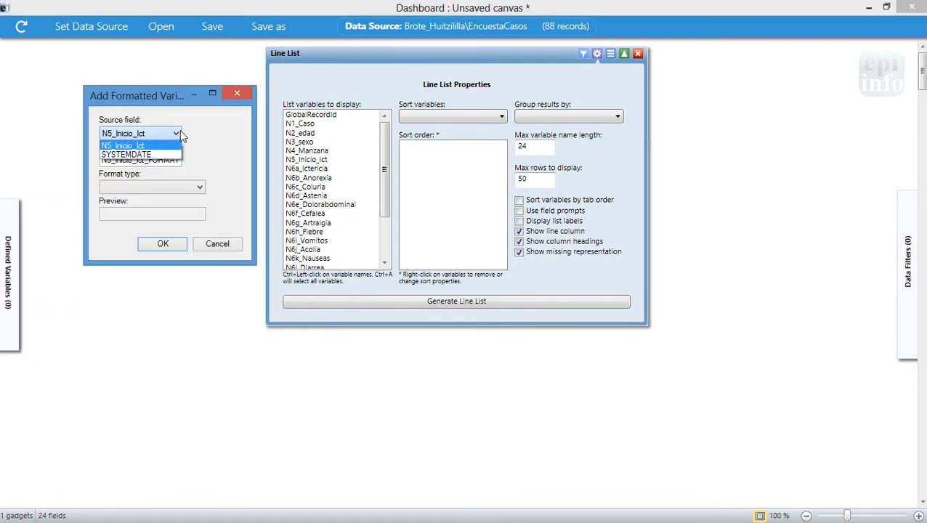
pyautogui.click(123, 146)
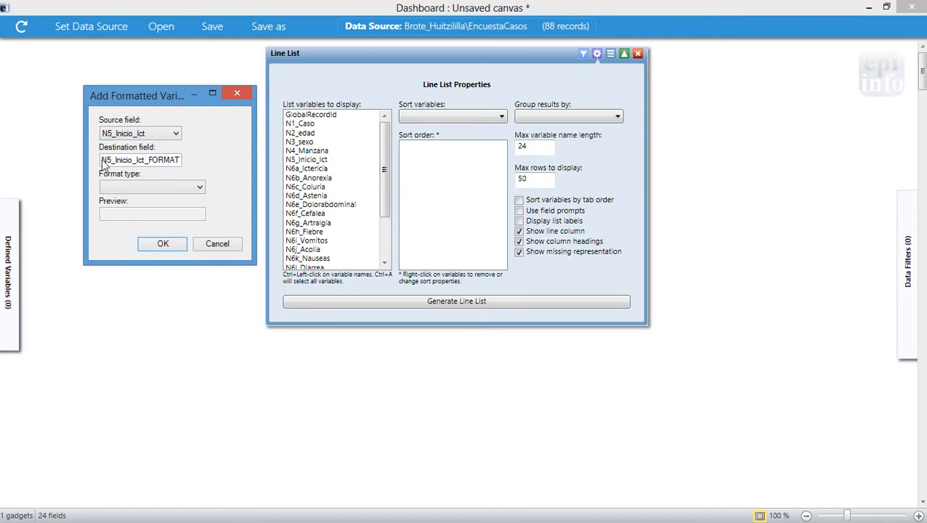
# Keep the destination field N5_Inicio_Ict_FORMATTED, set the format type to the epi week and create the variable.
pyautogui.moveTo(104, 164); pyautogui.dragTo(187, 162)
pyautogui.click(177, 162)
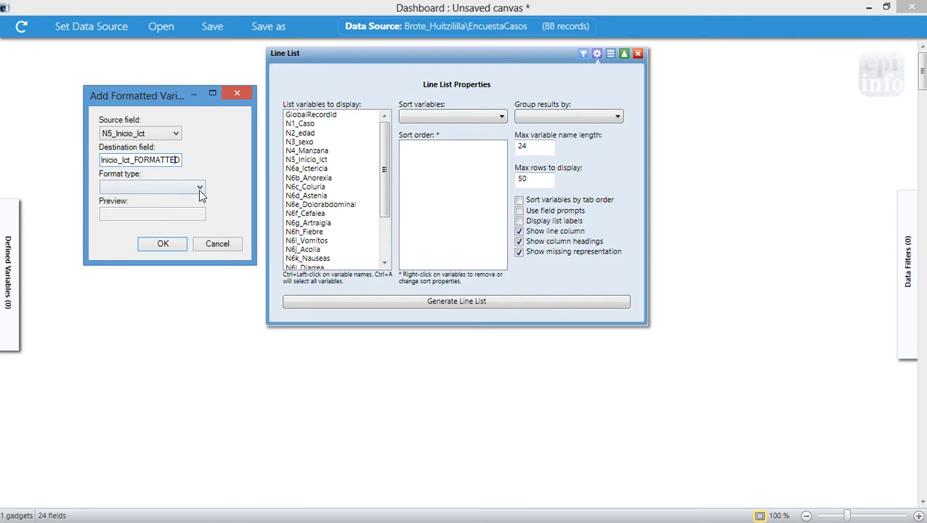
pyautogui.click(201, 191)
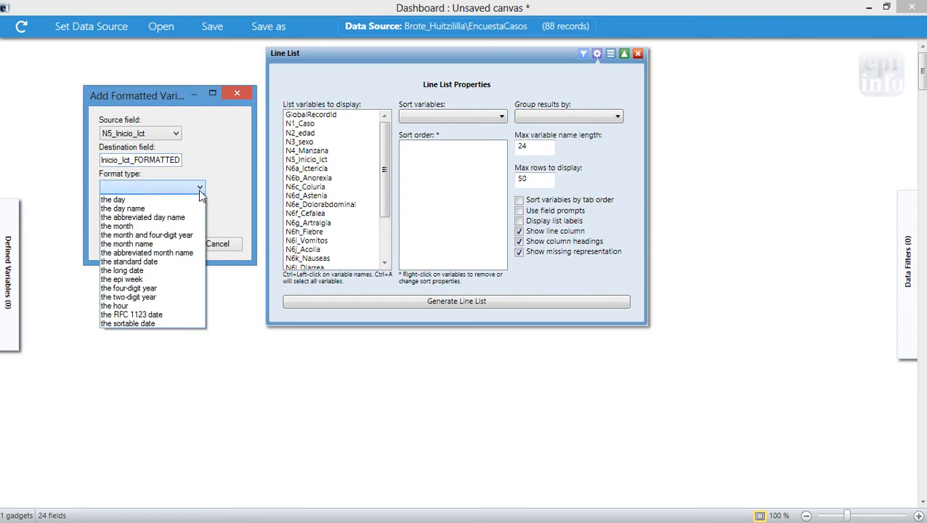
pyautogui.click(171, 280)
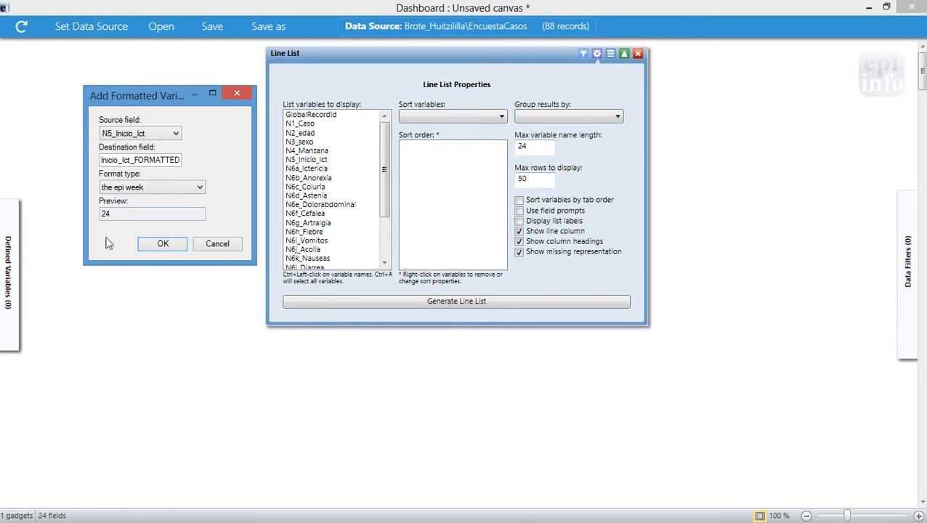
pyautogui.click(155, 248)
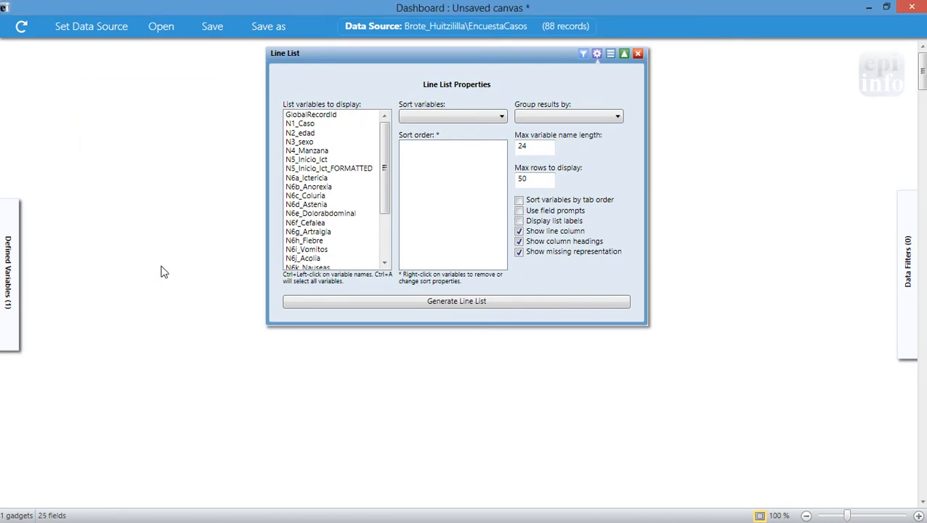
# Select N5_Inicio_Ict_FORMATTED among the line list variables and add a Frequency analysis gadget on the empty canvas below.
pyautogui.click(319, 169)
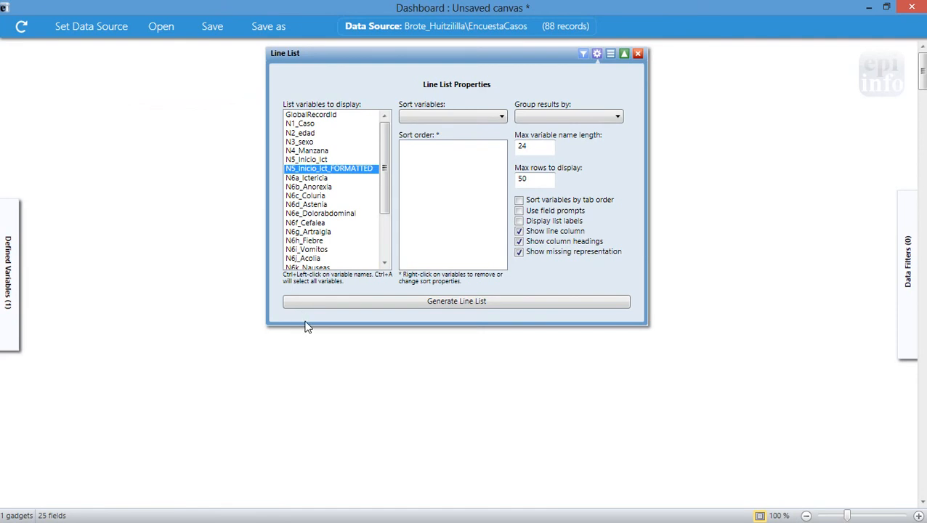
pyautogui.scroll(-1, 310, 341)
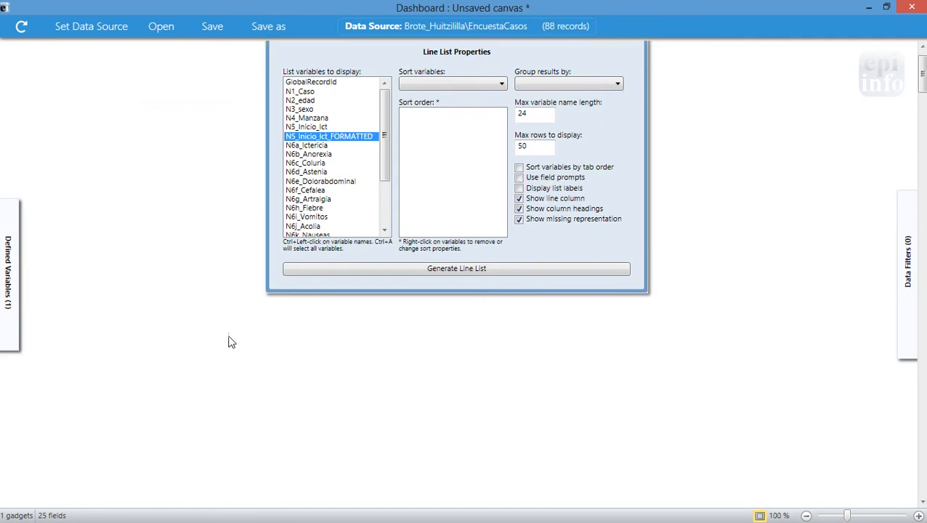
pyautogui.click(174, 340)
pyautogui.rightClick(171, 374)
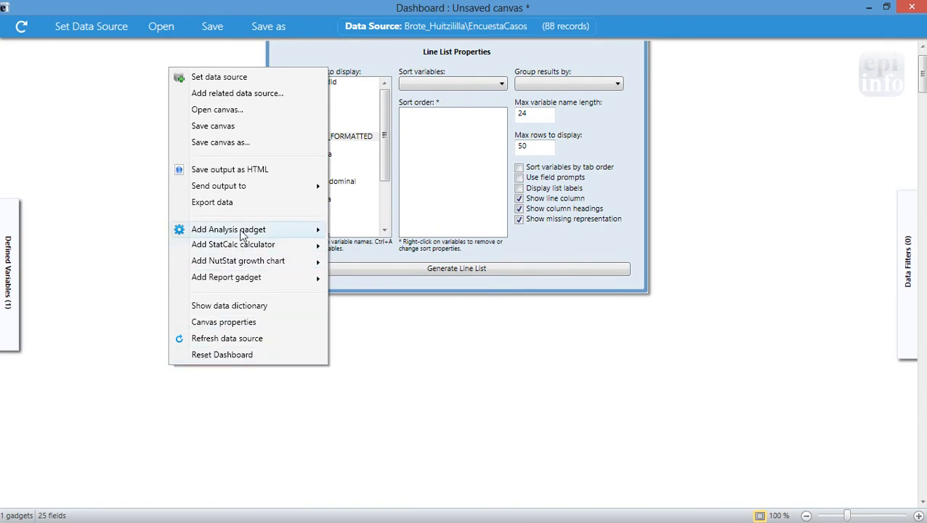
pyautogui.moveTo(242, 233)
pyautogui.click(351, 247)
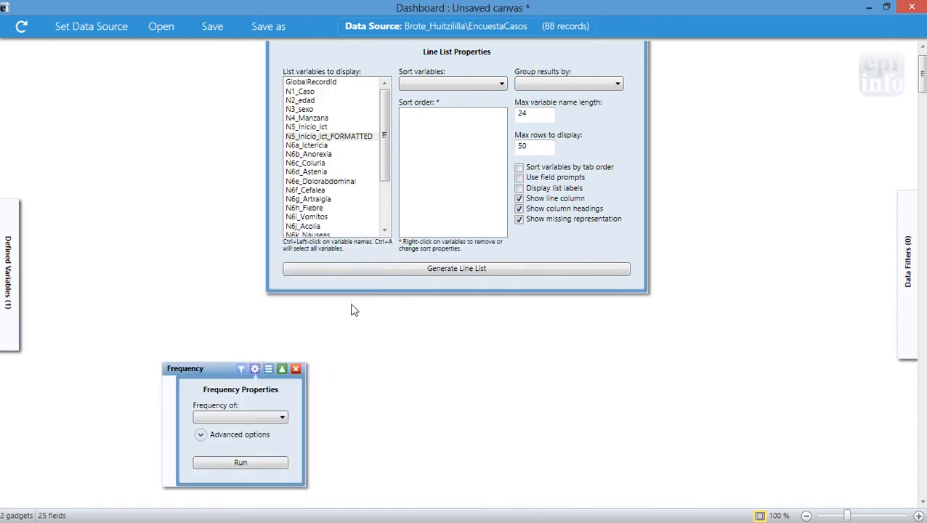
# Run the frequency of N5_Inicio_Ict_FORMATTED and review the resulting table of cases by epidemiological week.
pyautogui.click(284, 419)
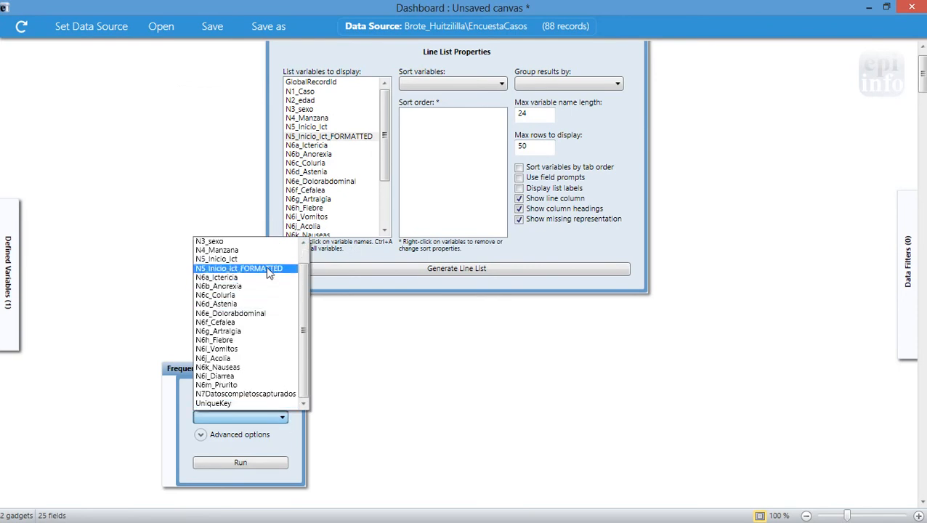
pyautogui.click(269, 270)
pyautogui.click(240, 463)
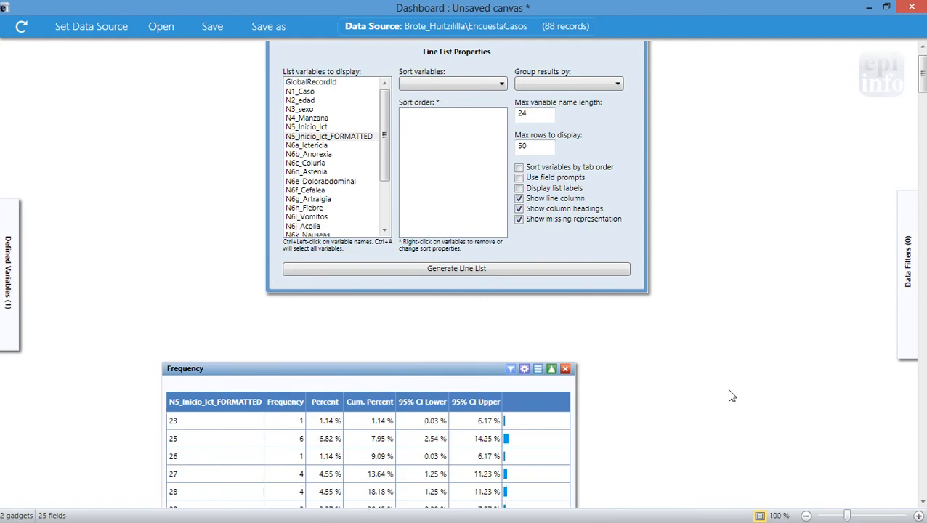
pyautogui.scroll(-7, 732, 396)
pyautogui.scroll(-2, 731, 396)
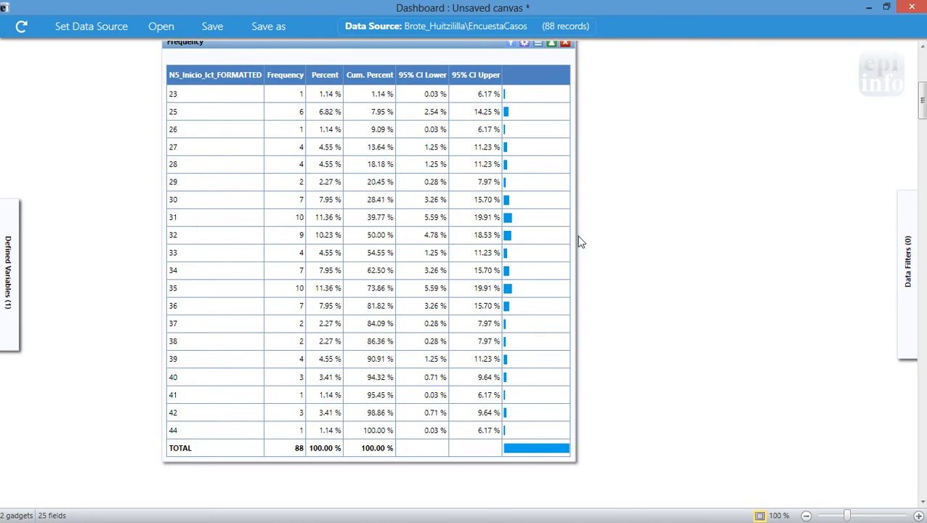
pyautogui.scroll(-3, 592, 235)
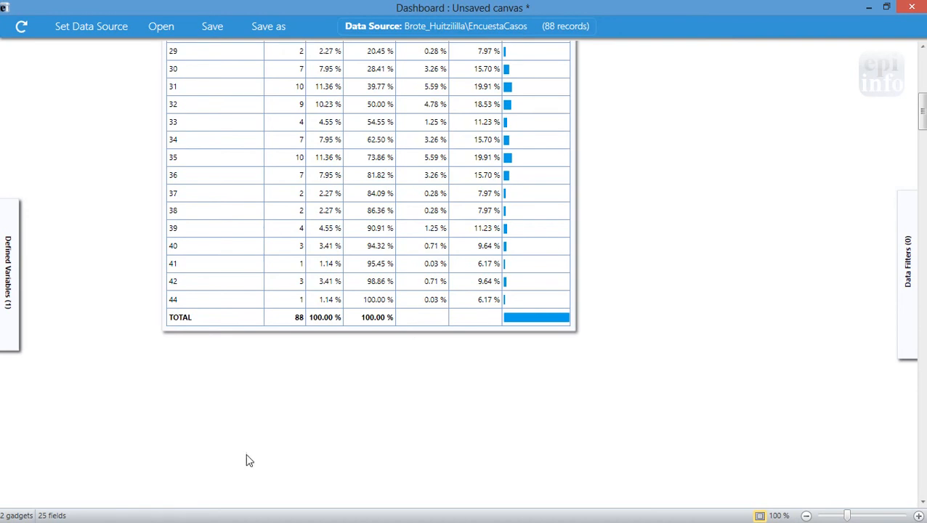
# Add a Chart gadget below the frequency table, keeping the Epi Curve type, and set its onset date field to N5_Inicio_Ict_FORMATTED.
pyautogui.rightClick(178, 398)
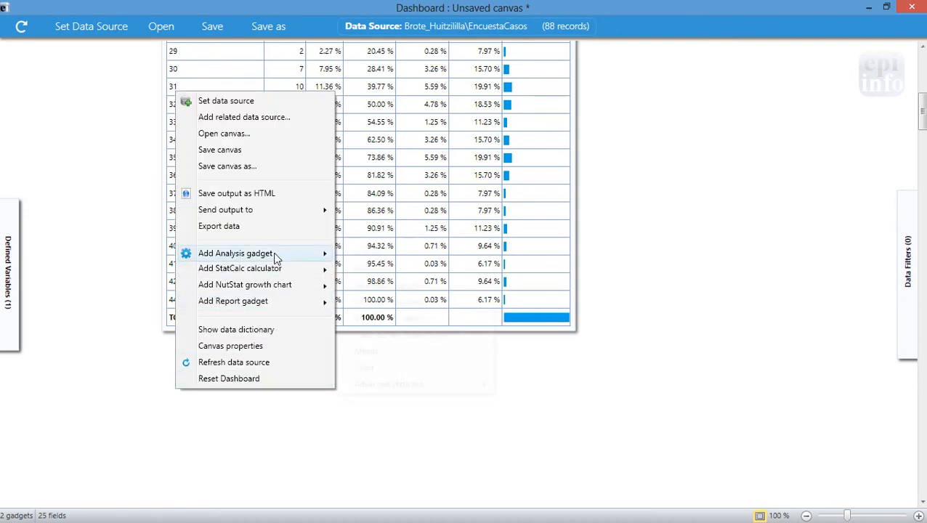
pyautogui.moveTo(276, 256)
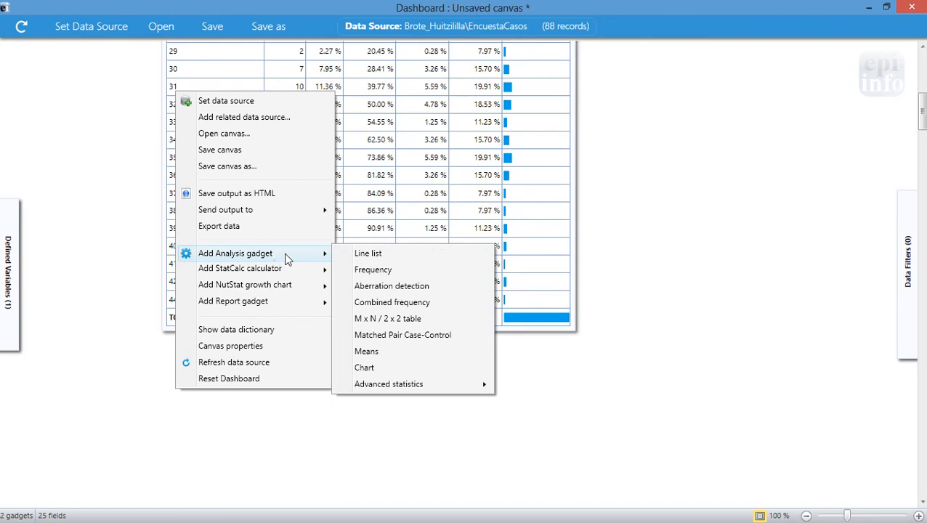
pyautogui.click(366, 373)
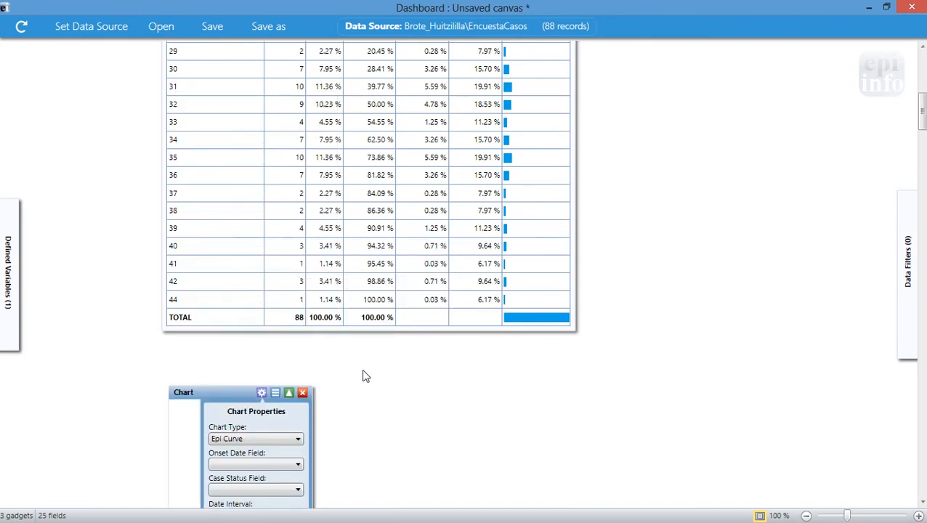
pyautogui.scroll(-3, 366, 377)
pyautogui.scroll(-2, 365, 377)
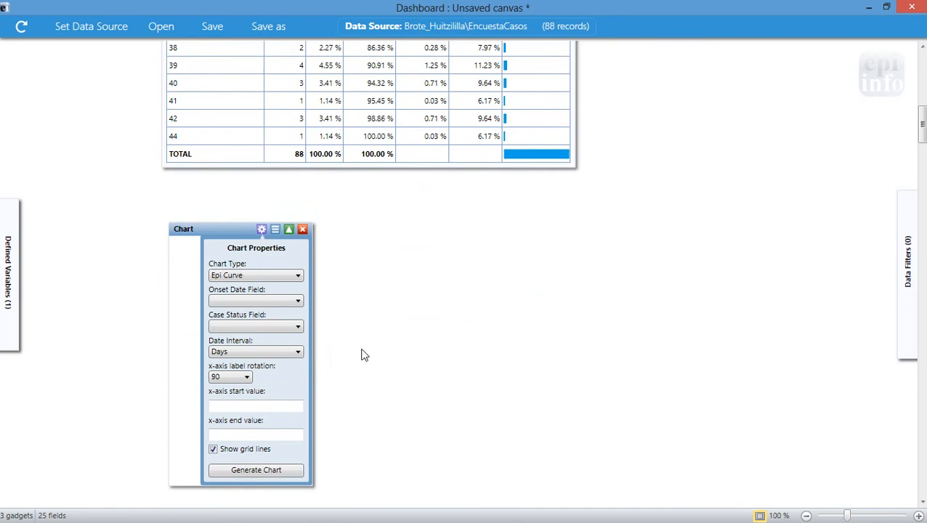
pyautogui.click(298, 302)
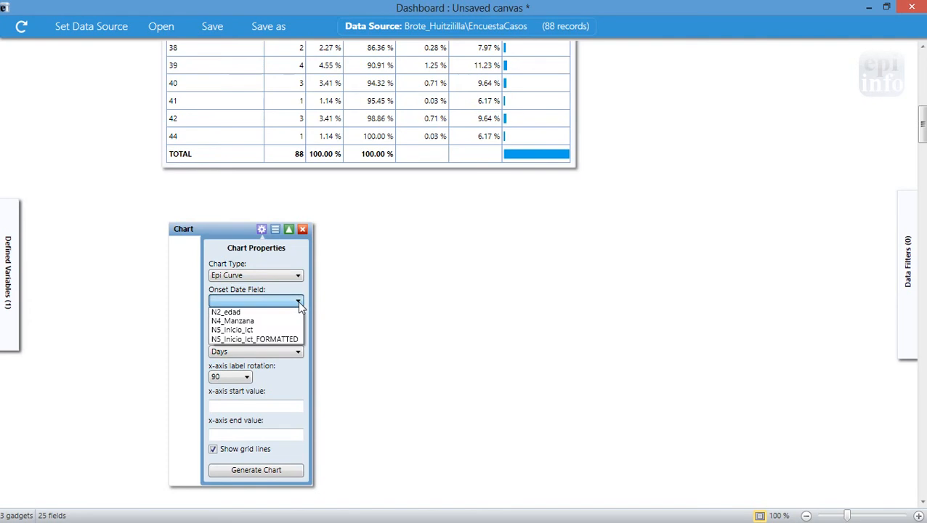
pyautogui.click(289, 340)
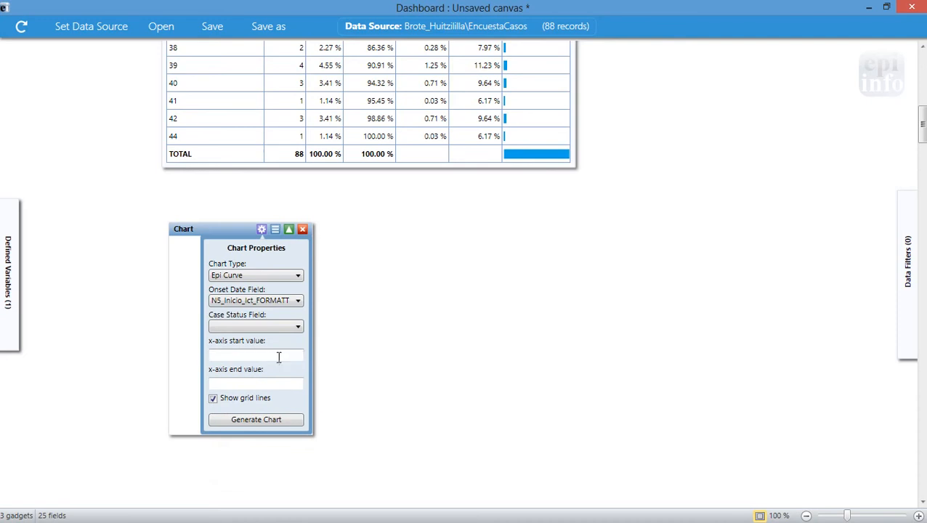
# Check the first and last weeks in the frequency table, set the x-axis from 22 to 45 and generate the epi curve.
pyautogui.click(278, 358)
pyautogui.click(263, 383)
pyautogui.click(263, 358)
pyautogui.scroll(3, 437, 383)
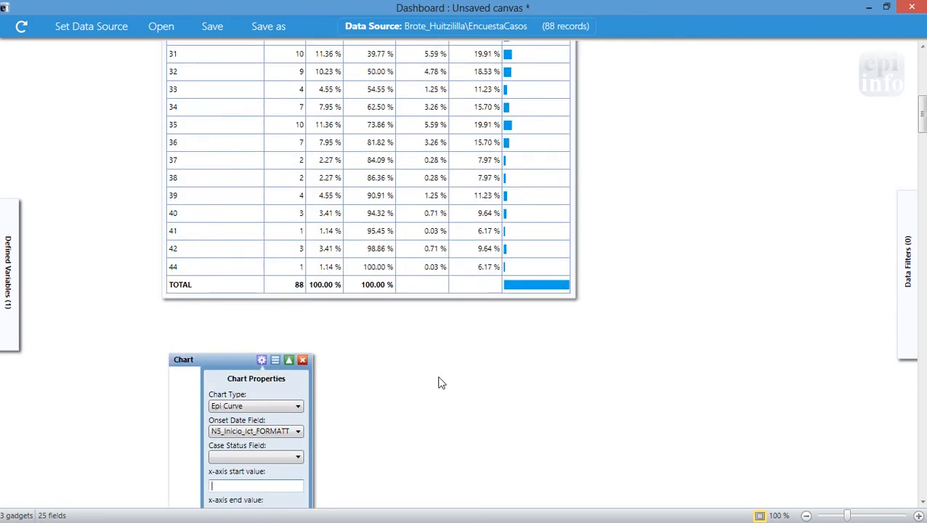
pyautogui.scroll(3, 438, 383)
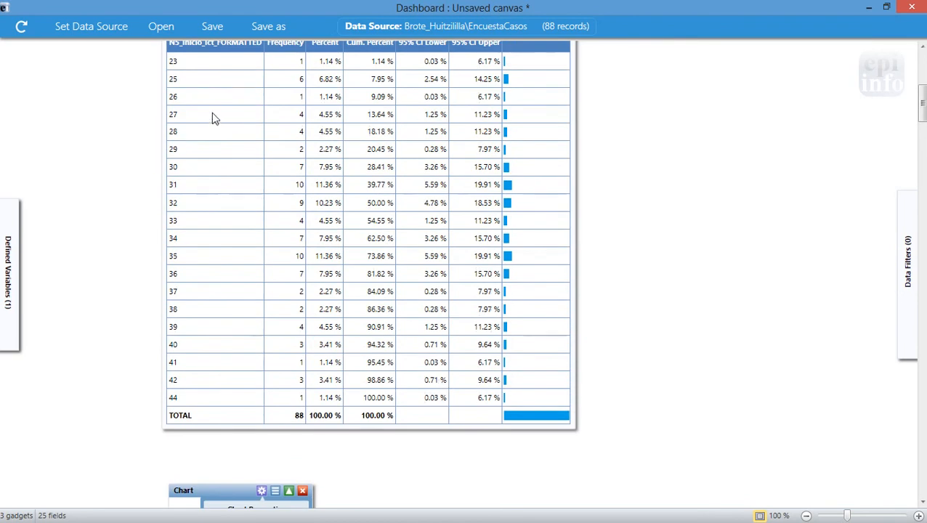
pyautogui.scroll(1, 207, 66)
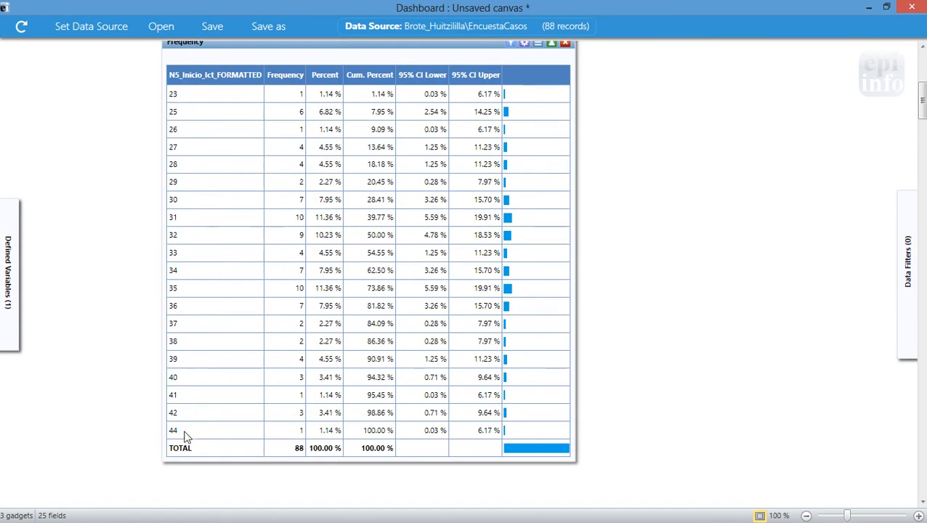
pyautogui.scroll(-2, 187, 431)
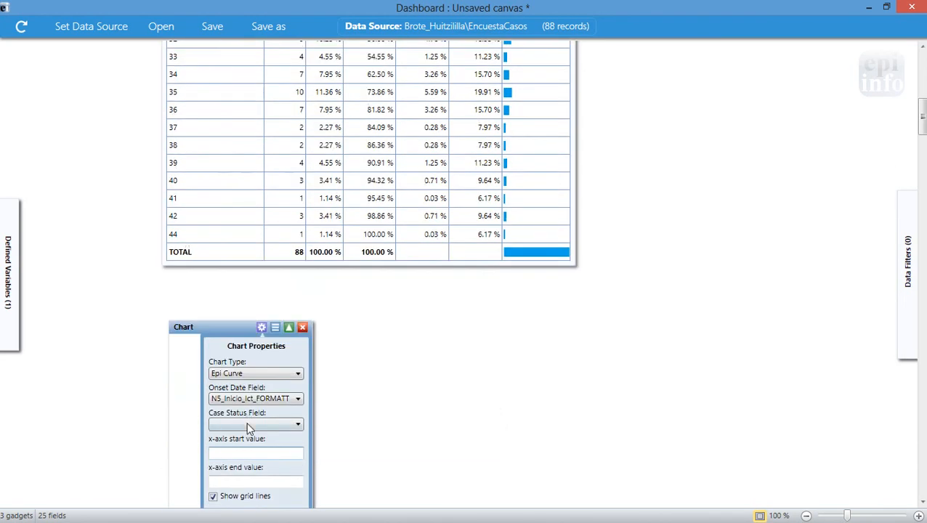
pyautogui.scroll(-1, 246, 421)
pyautogui.click(250, 391)
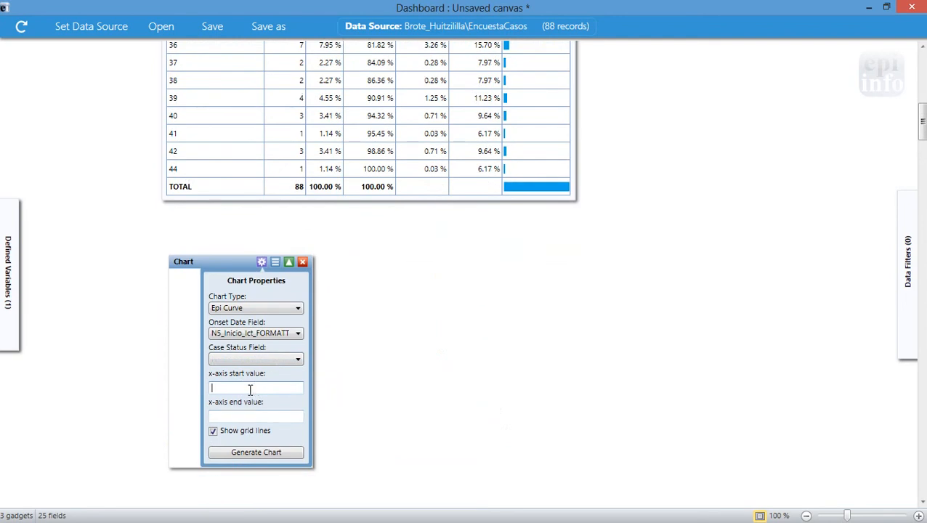
pyautogui.write('22')
pyautogui.click(243, 416)
pyautogui.write('45')
pyautogui.click(244, 451)
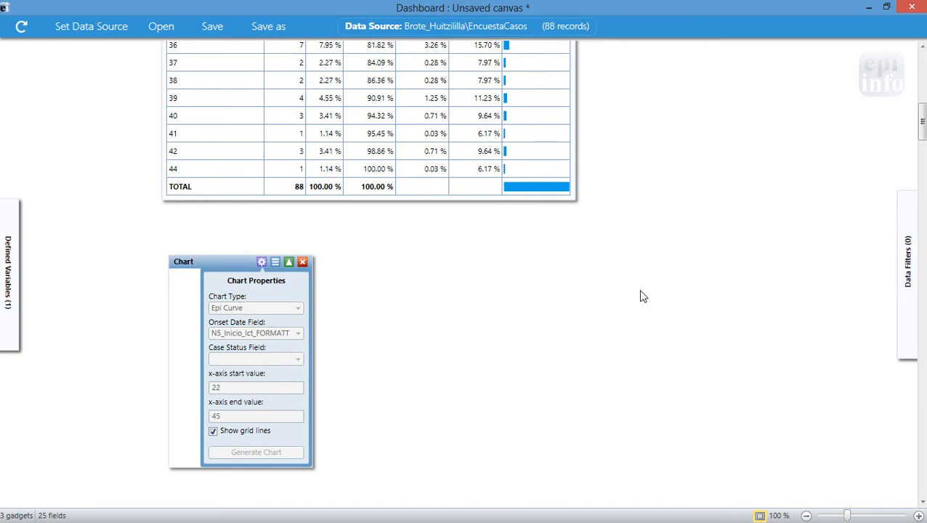
# Review the generated epi curve and add a second Chart gadget on the canvas below it.
pyautogui.scroll(-1, 696, 293)
pyautogui.scroll(-5, 698, 294)
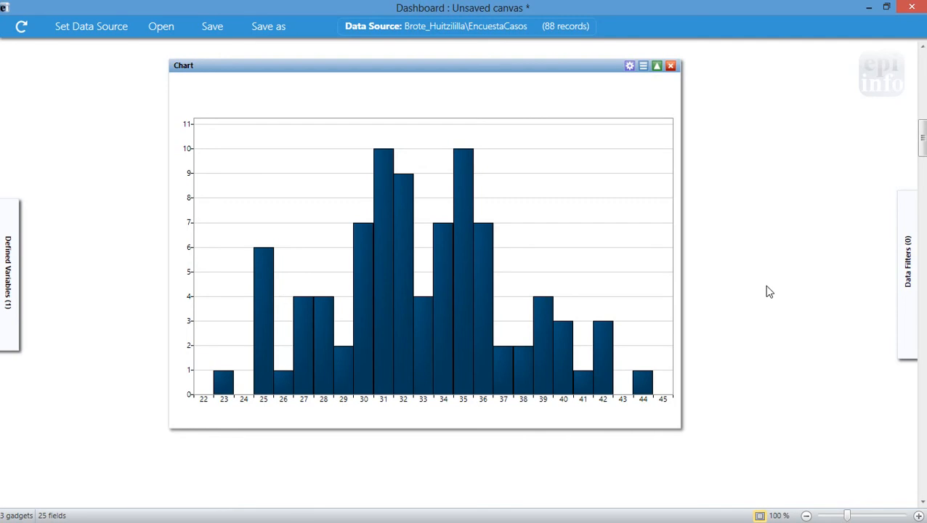
pyautogui.scroll(-1, 768, 290)
pyautogui.scroll(1, 766, 287)
pyautogui.rightClick(267, 465)
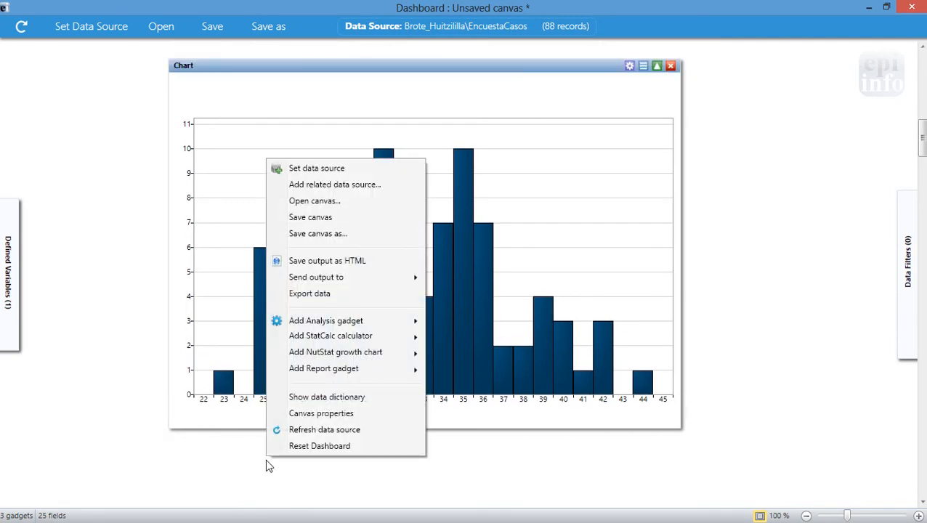
pyautogui.moveTo(319, 324)
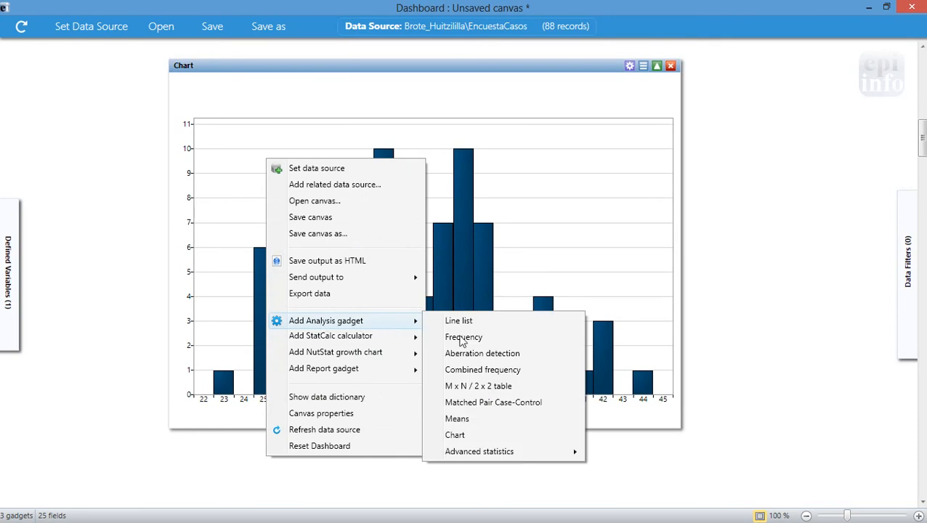
pyautogui.click(468, 436)
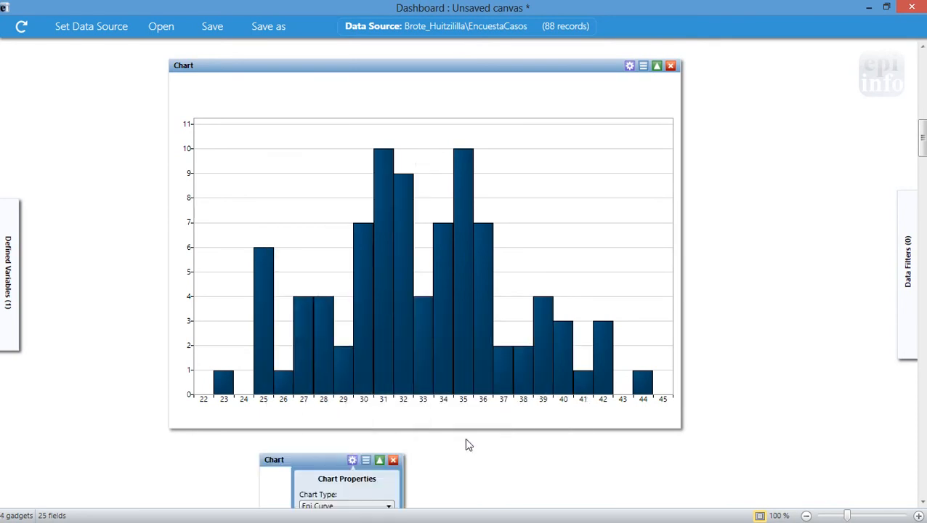
pyautogui.scroll(-3, 467, 442)
pyautogui.scroll(-3, 468, 444)
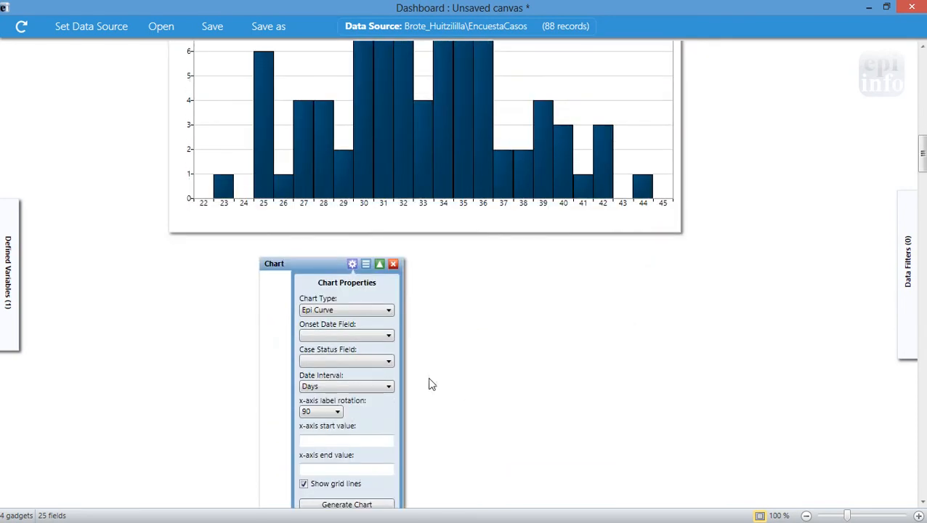
# Set the second chart to type Line with N5_Inicio_Ict_FORMATTED as primary field and generate it.
pyautogui.click(384, 313)
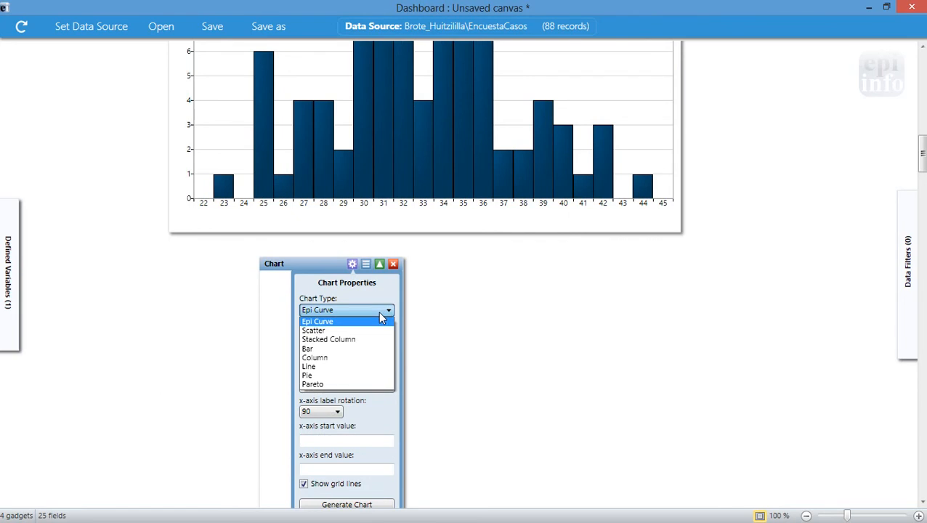
pyautogui.click(363, 368)
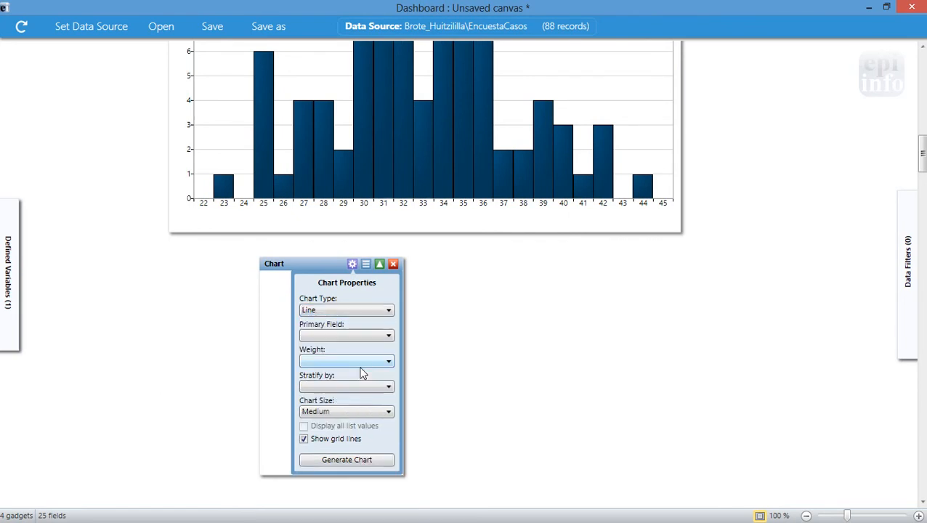
pyautogui.click(387, 338)
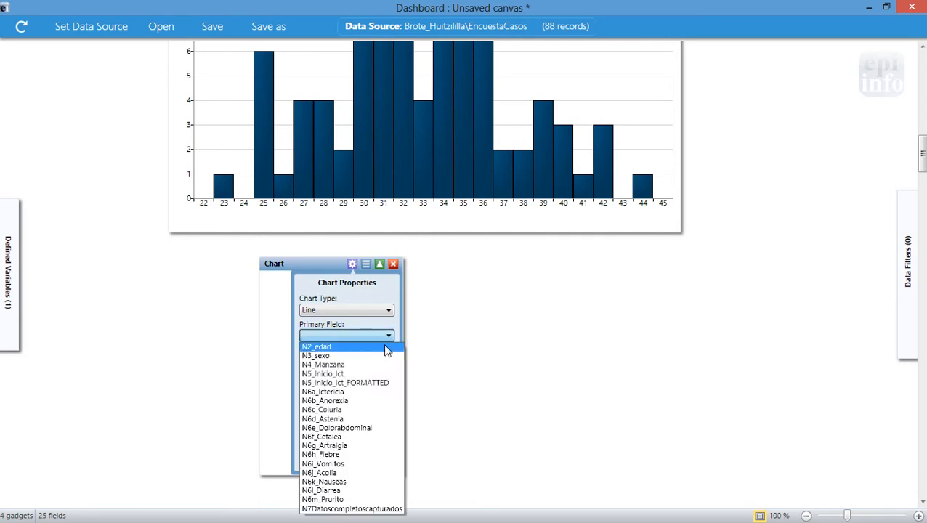
pyautogui.click(375, 382)
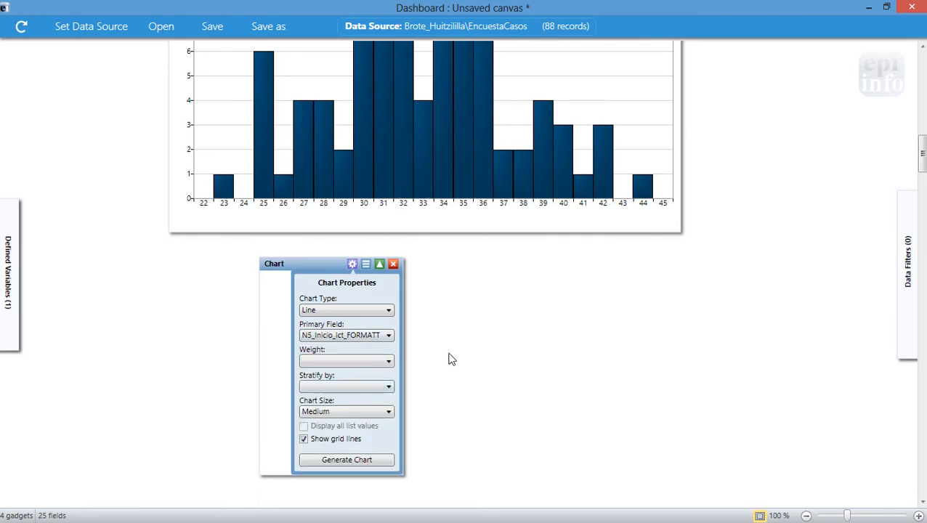
pyautogui.scroll(-1, 449, 359)
pyautogui.click(362, 429)
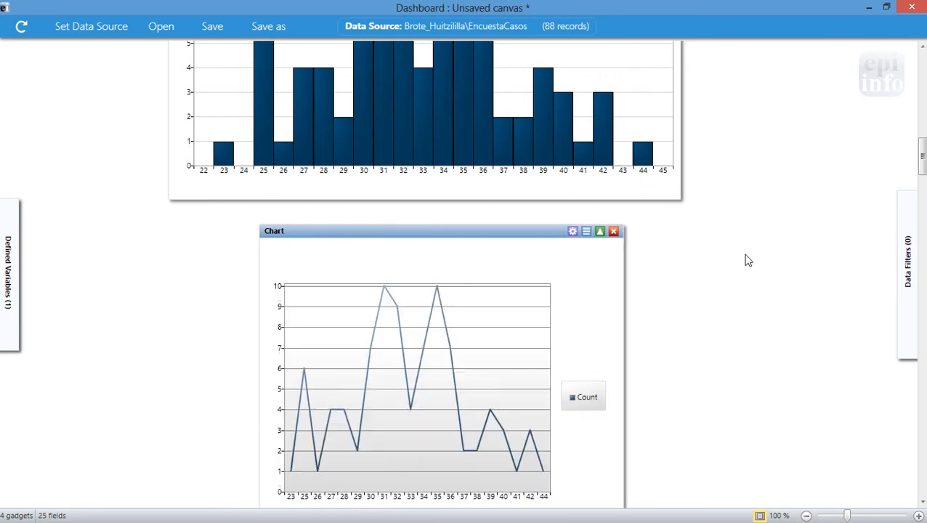
# Compare the epi curve with the line chart of cases by epidemiological week.
pyautogui.scroll(4, 746, 235)
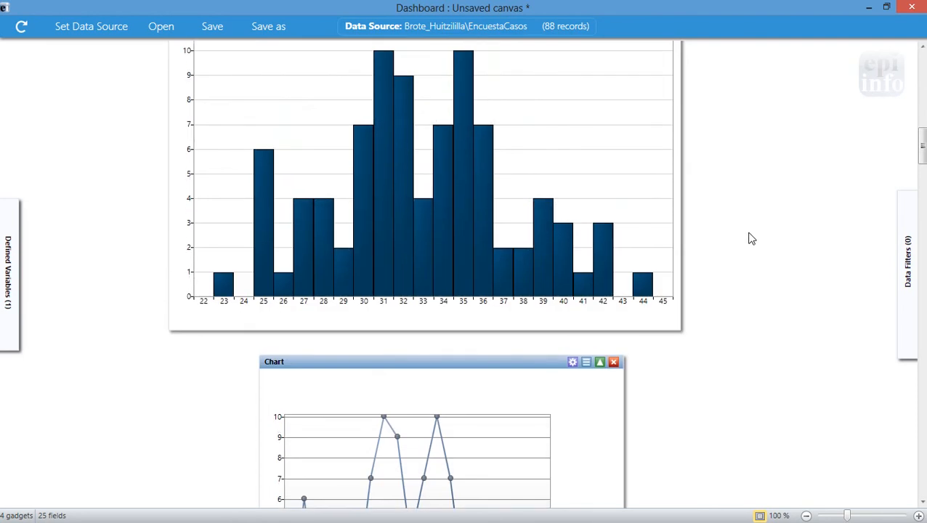
pyautogui.scroll(2, 748, 239)
pyautogui.scroll(-1, 751, 238)
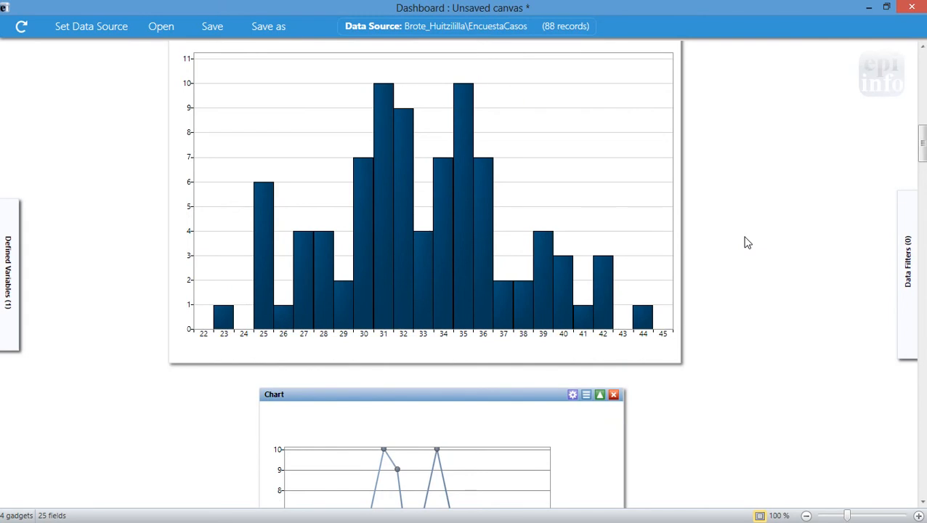
pyautogui.scroll(-10, 748, 243)
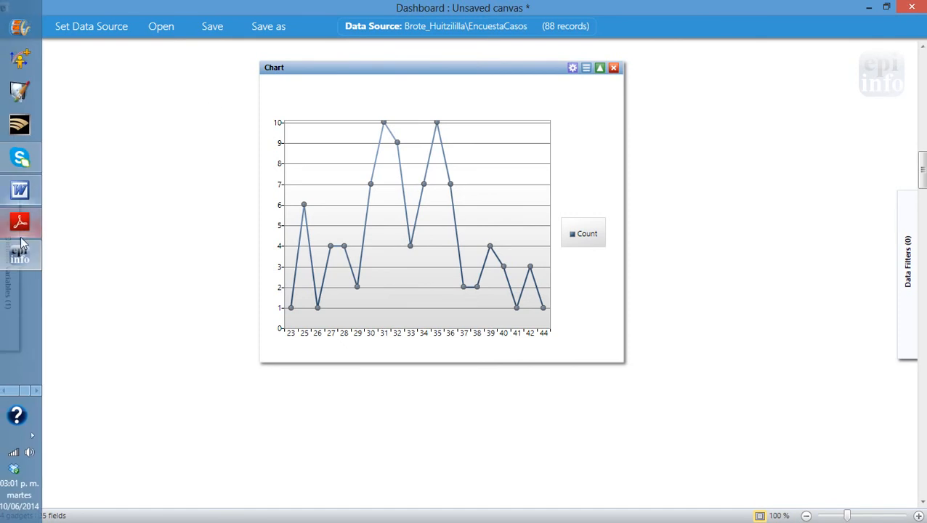
# Switch to Firefox and search the web for "mopece ops".
pyautogui.moveTo(20, 260)
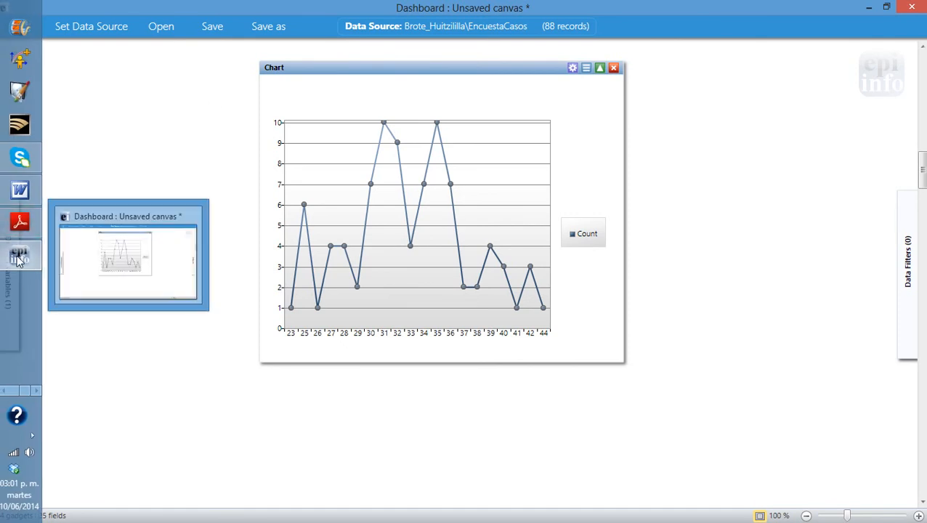
pyautogui.click(6, 391)
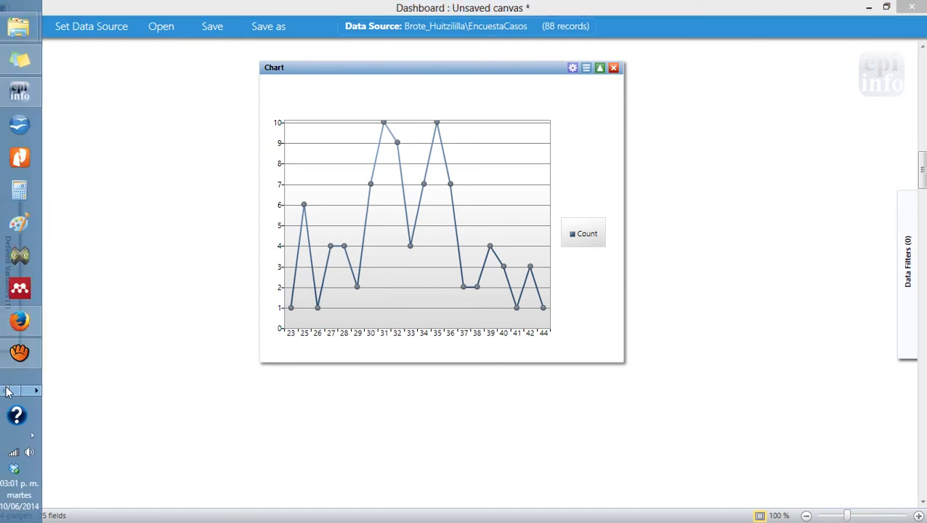
pyautogui.click(18, 319)
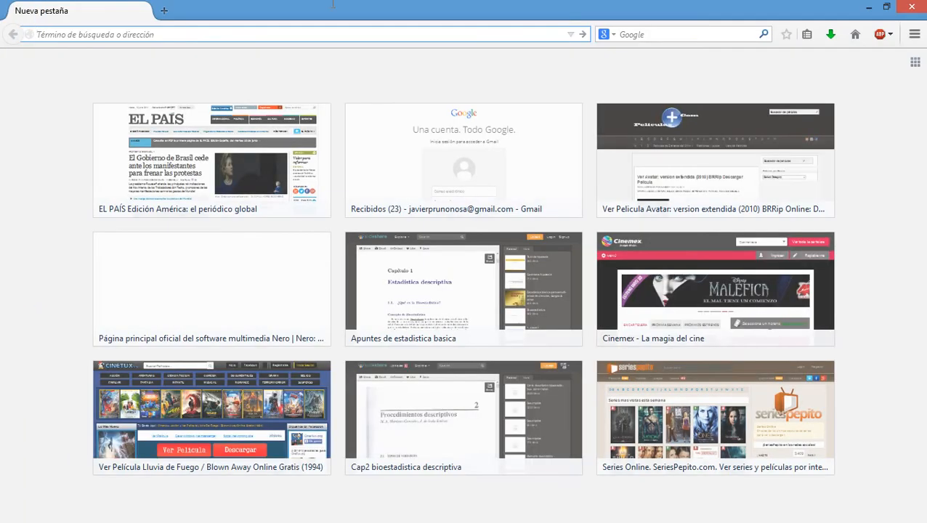
pyautogui.write('mopece')
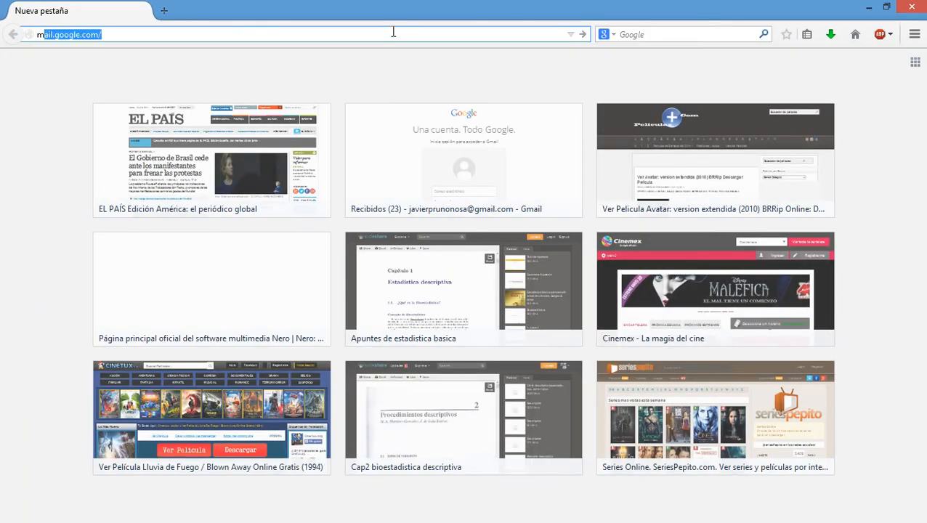
pyautogui.write(' ops')
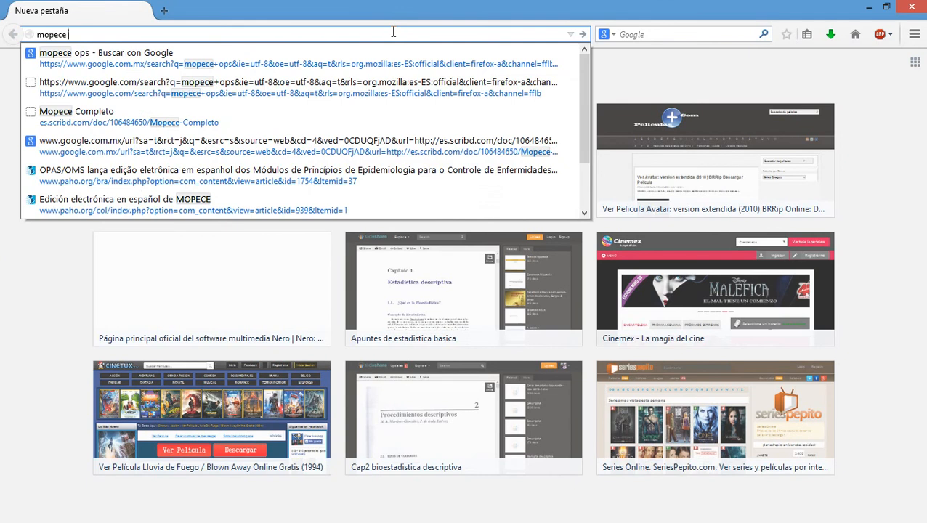
pyautogui.press('Return')
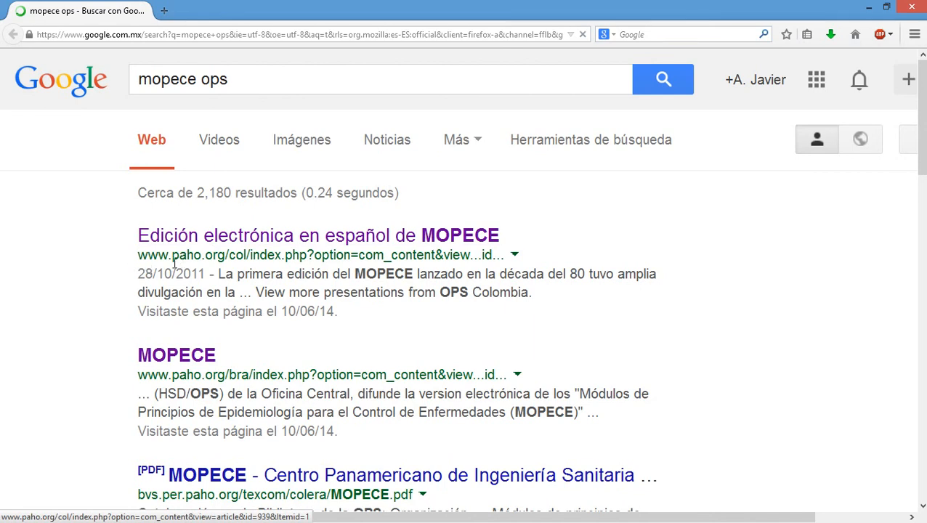
pyautogui.click(276, 236)
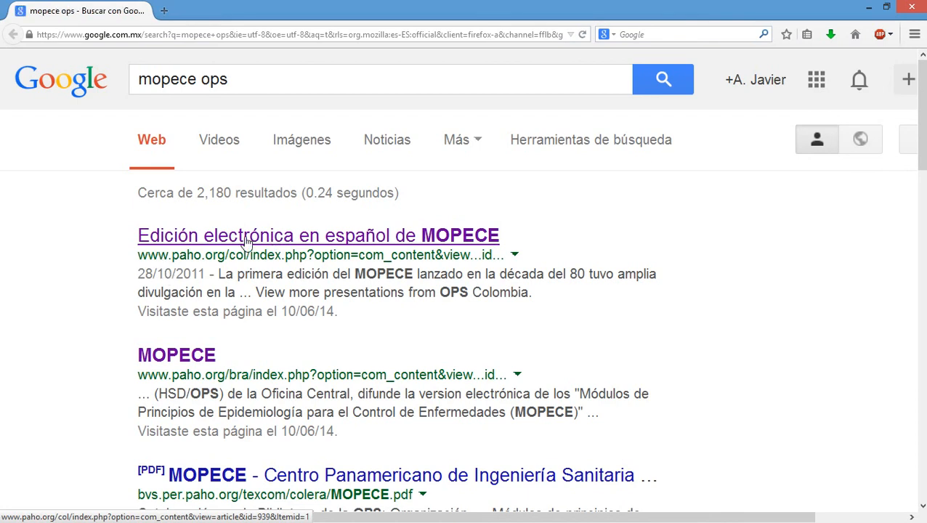
pyautogui.press('F7')
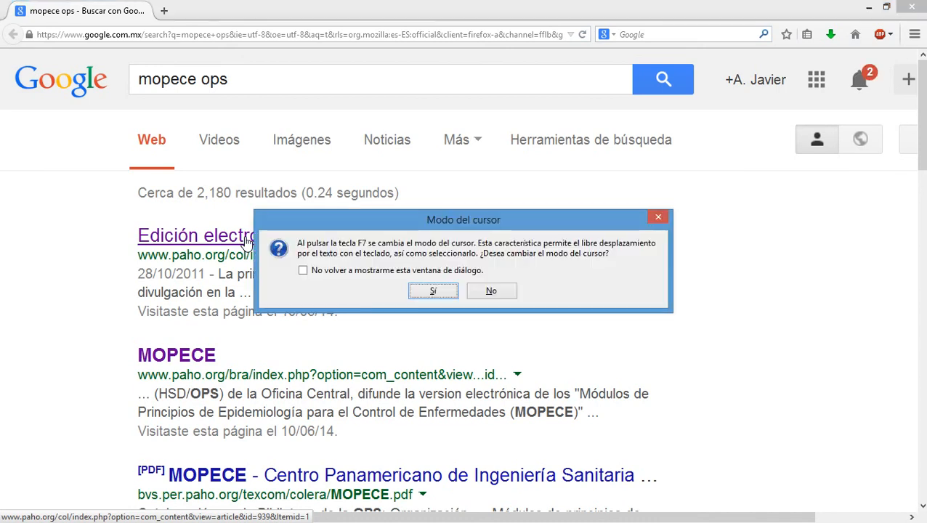
pyautogui.click(432, 292)
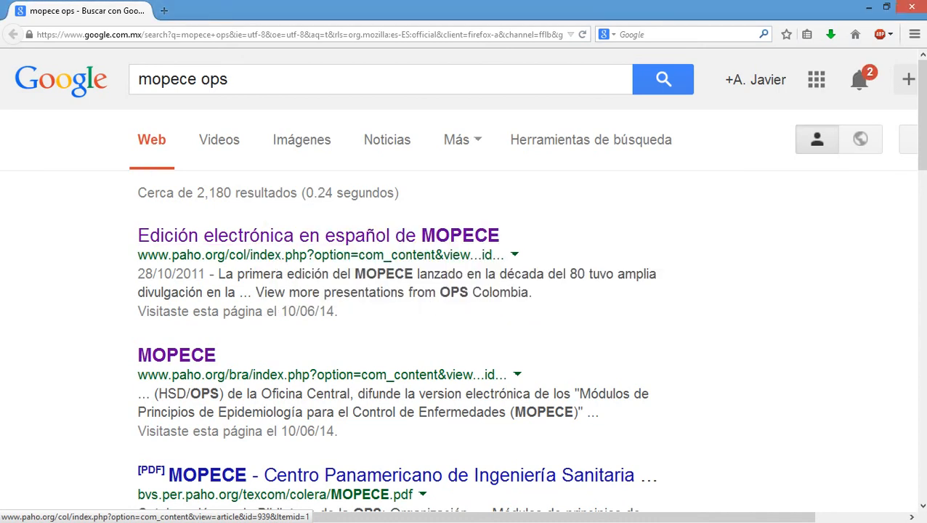
pyautogui.click(886, 6)
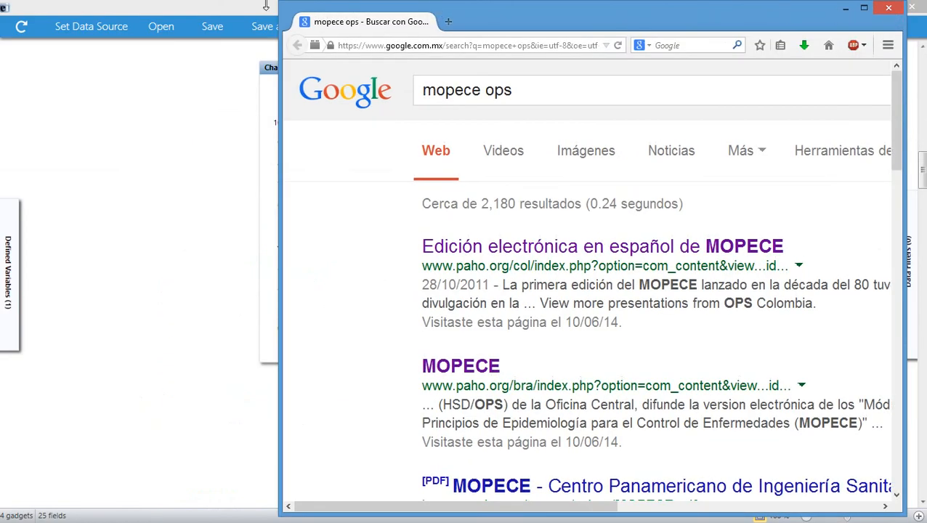
pyautogui.click(266, 6)
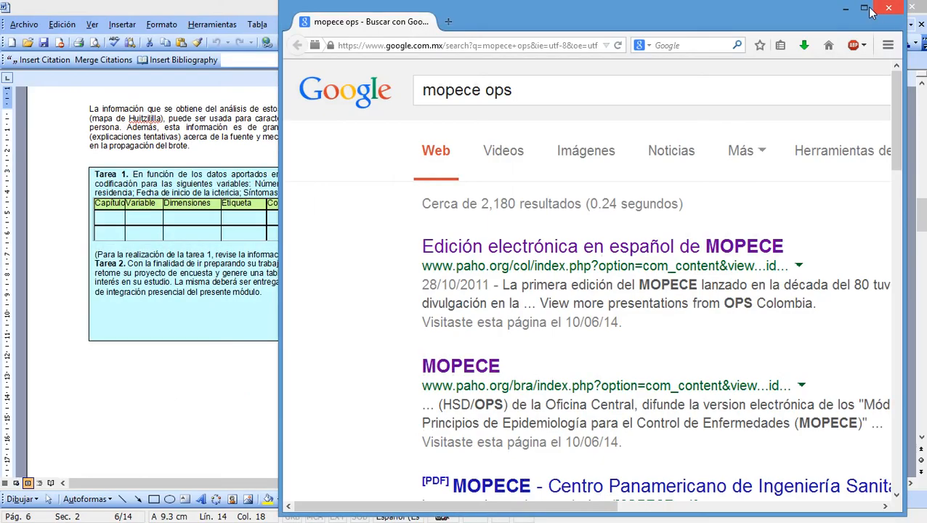
pyautogui.click(845, 8)
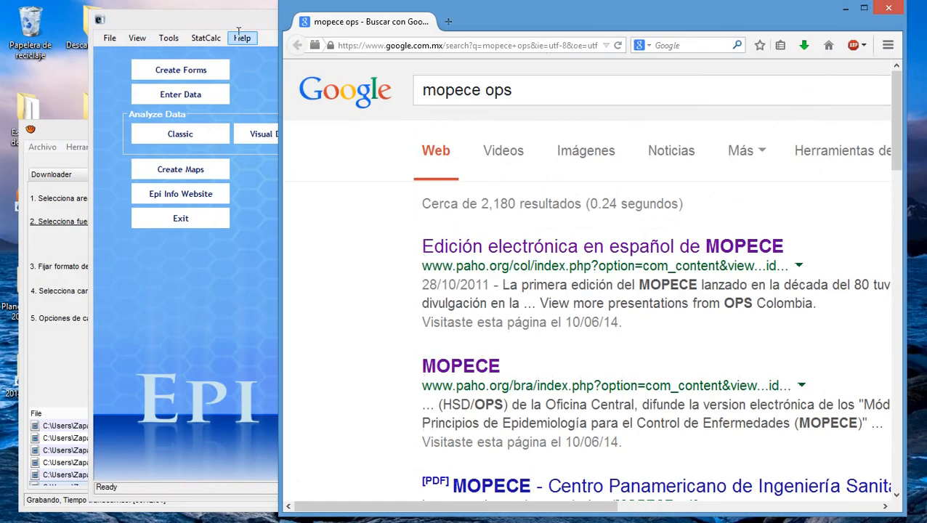
pyautogui.moveTo(231, 22); pyautogui.dragTo(230, 13)
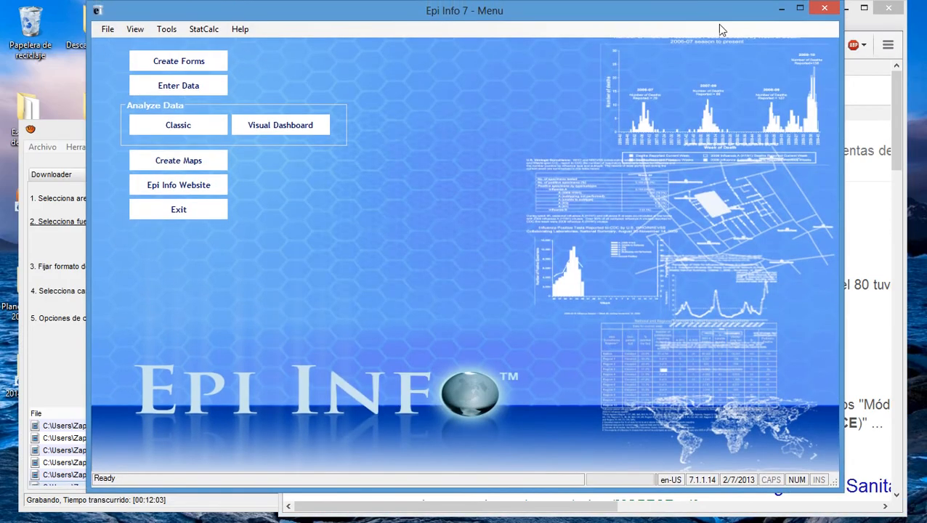
pyautogui.click(864, 8)
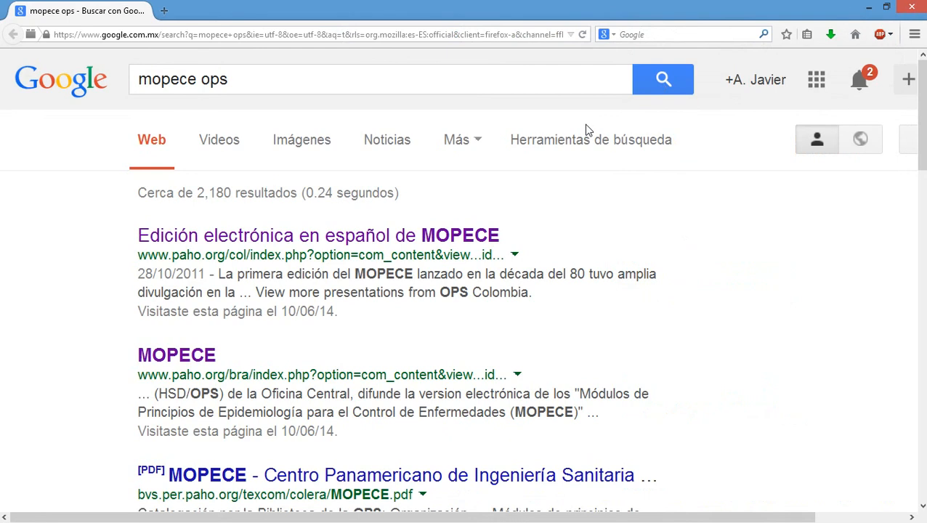
# Open the "Edición electrónica en español de MOPECE" result and bring up its Unidad 5 document, MOPECE5.pdf, in Adobe Reader.
pyautogui.scroll(-3, 436, 203)
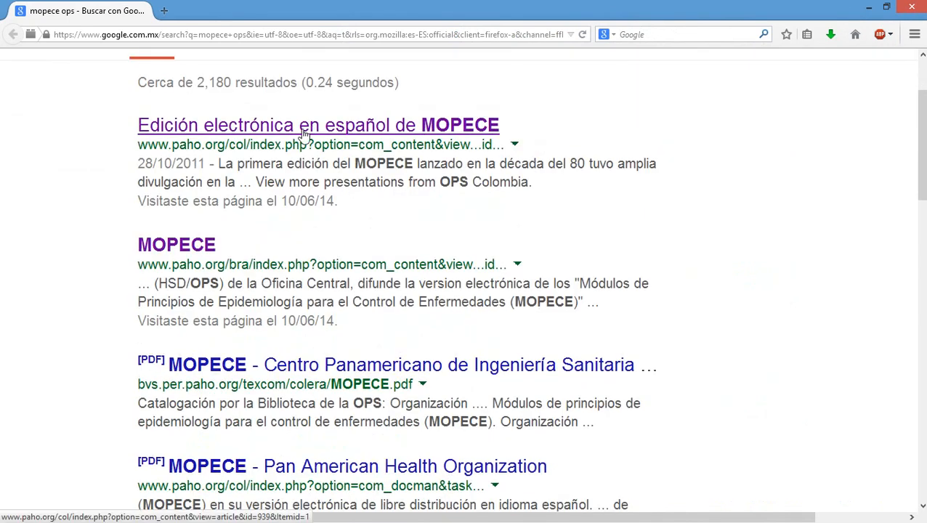
pyautogui.click(303, 135)
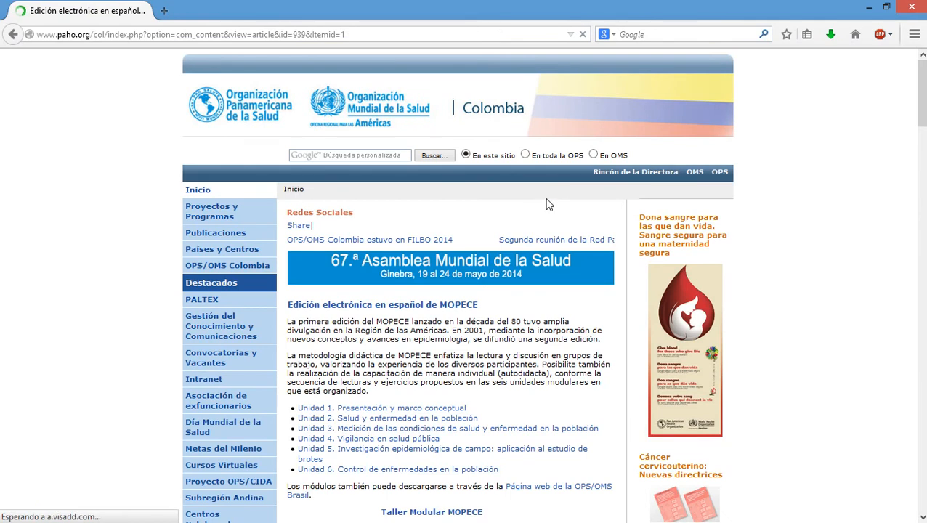
pyautogui.scroll(-4, 549, 204)
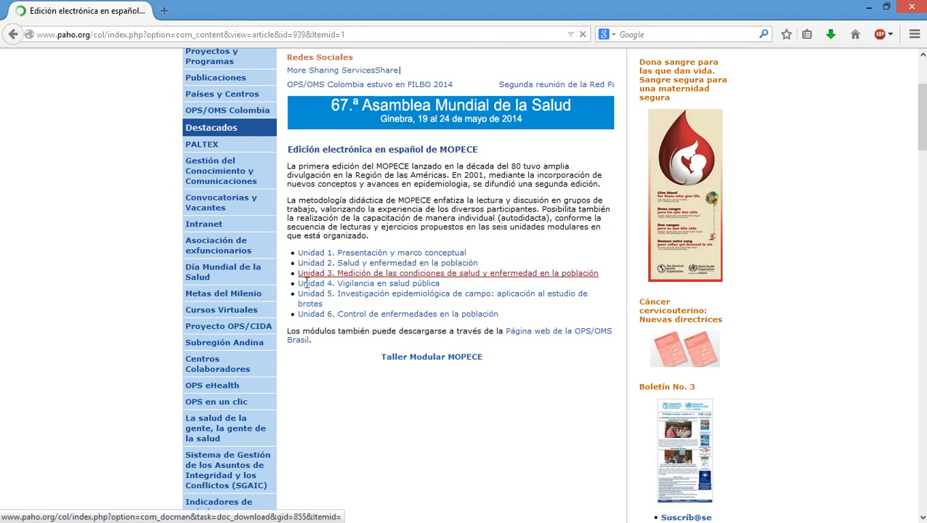
pyautogui.click(385, 303)
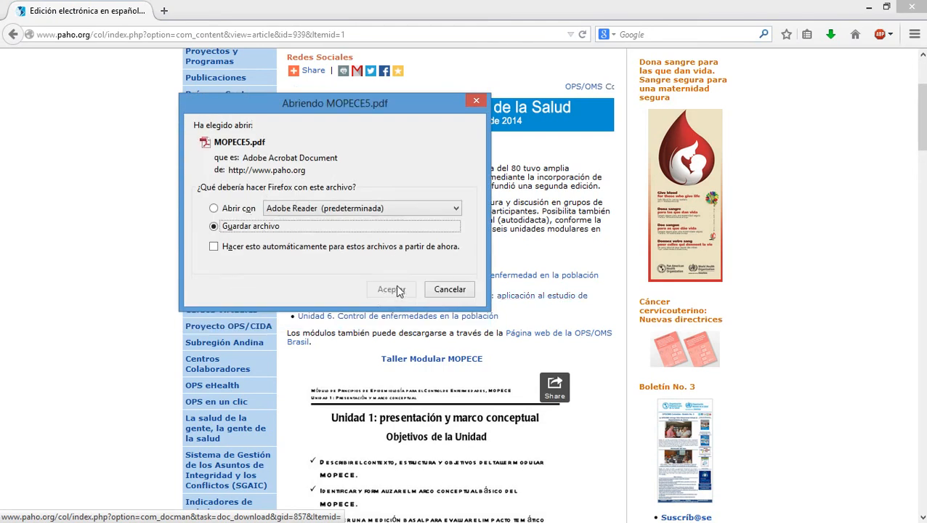
pyautogui.click(397, 290)
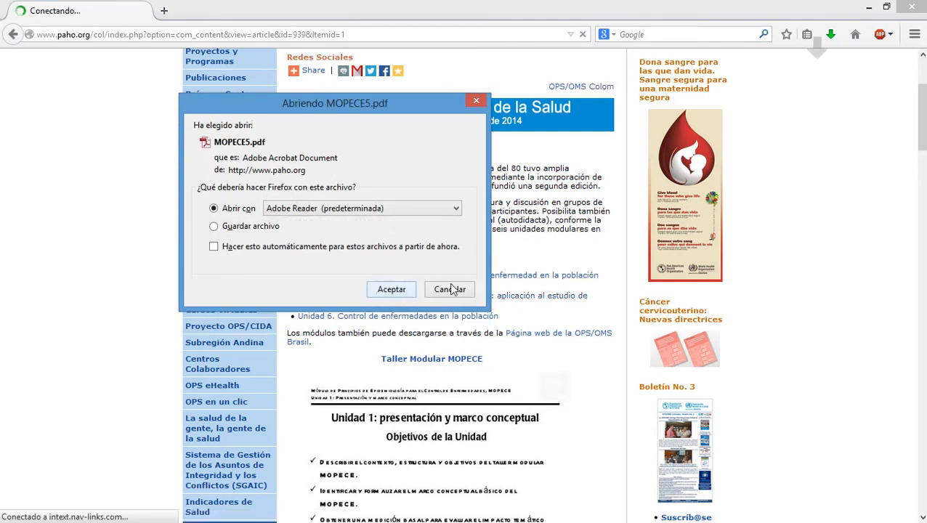
pyautogui.moveTo(2, 403)
pyautogui.click(37, 391)
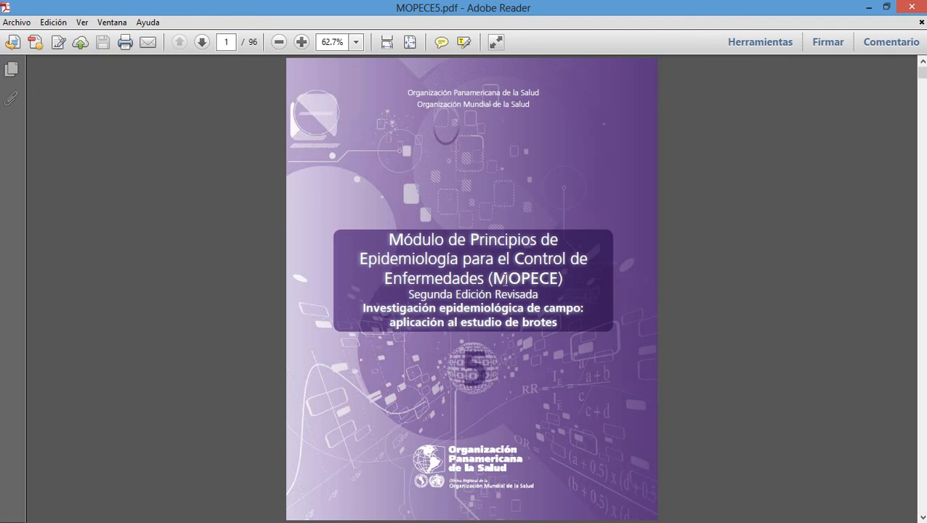
# Find "Caracterizar el brote en tiempo, espacio y persona" in the document's index and highlight that entry.
pyautogui.scroll(-3, 509, 262)
pyautogui.scroll(-15, 511, 248)
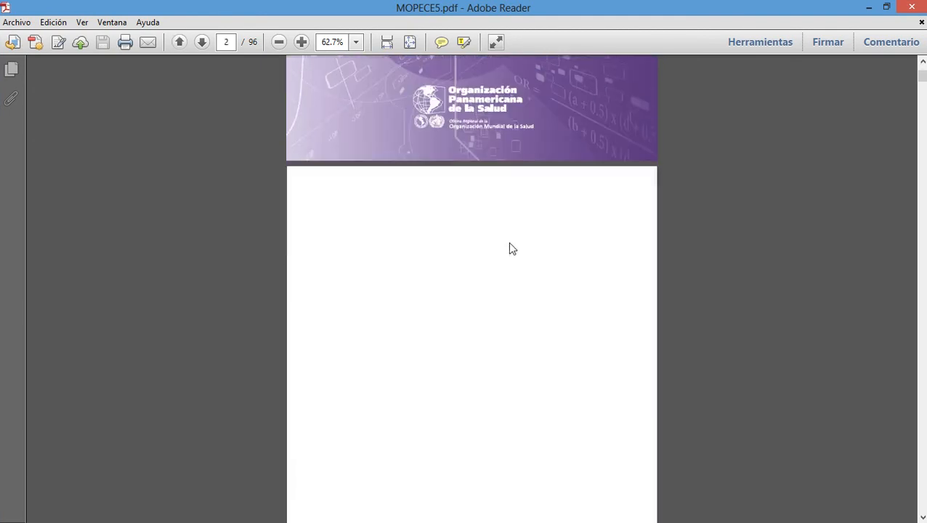
pyautogui.scroll(-20, 509, 249)
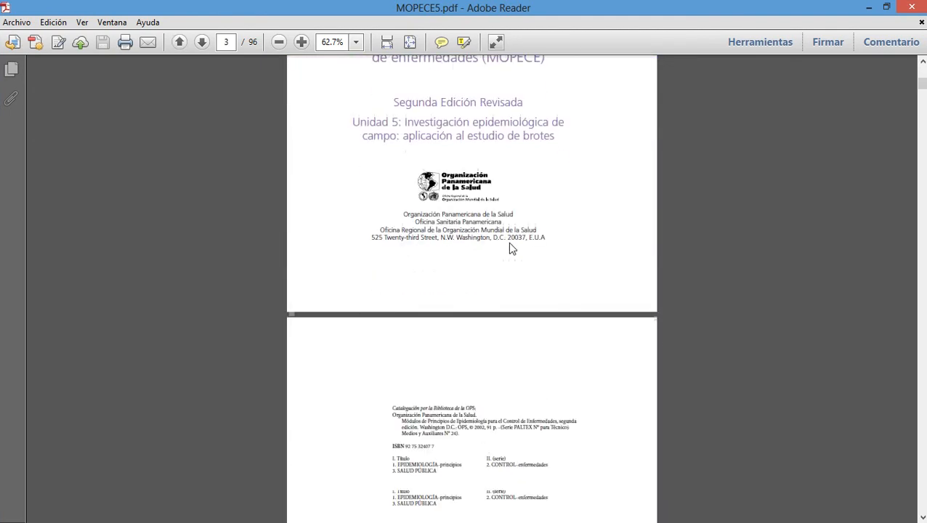
pyautogui.scroll(-14, 510, 244)
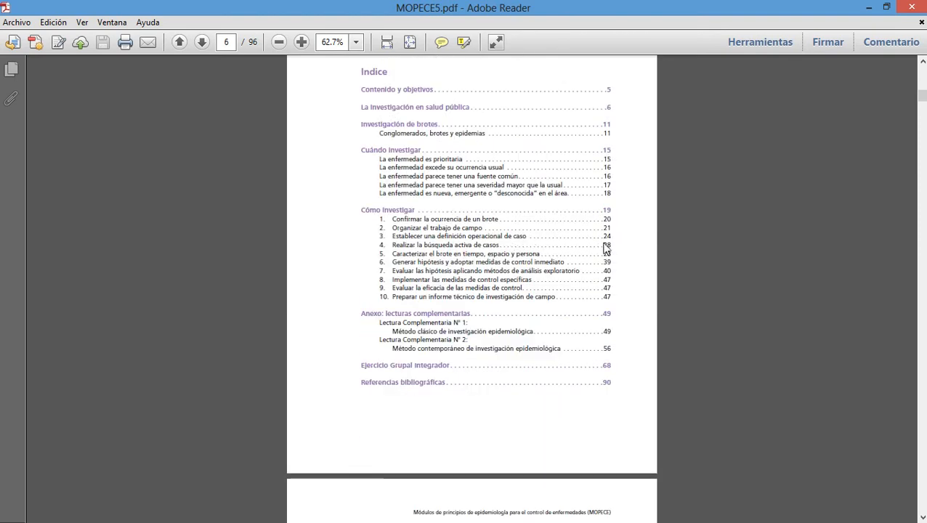
pyautogui.moveTo(606, 247); pyautogui.dragTo(541, 254)
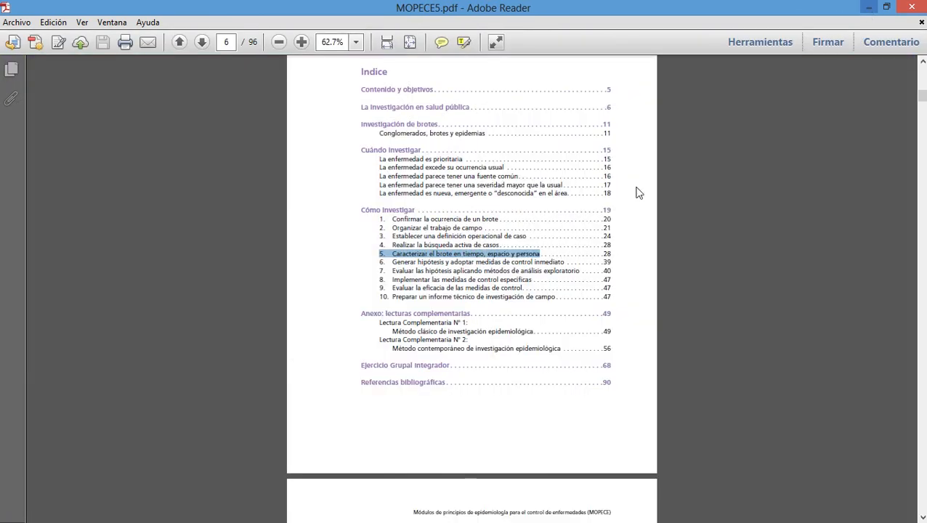
# Go to page 28 of the PDF and move on to section 5 on characterising the outbreak.
pyautogui.scroll(-15, 585, 285)
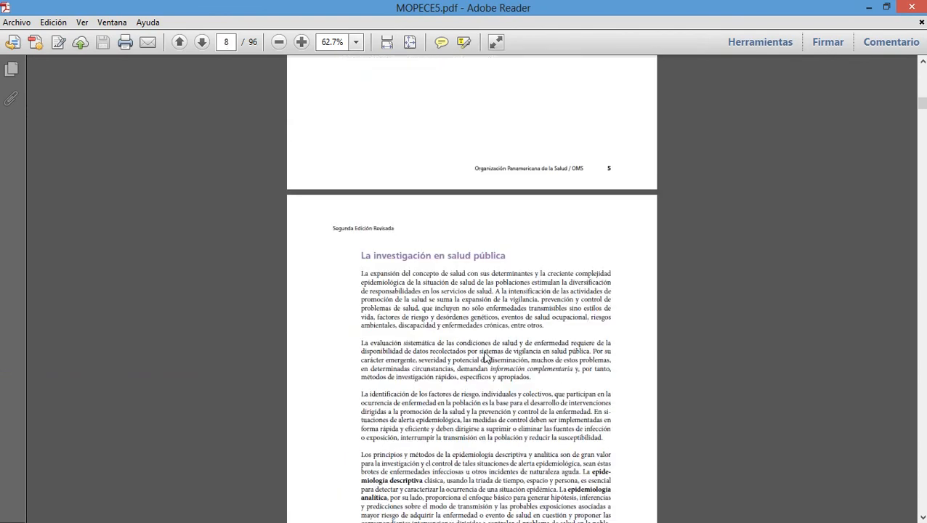
pyautogui.click(232, 42)
pyautogui.write('28')
pyautogui.press('Return')
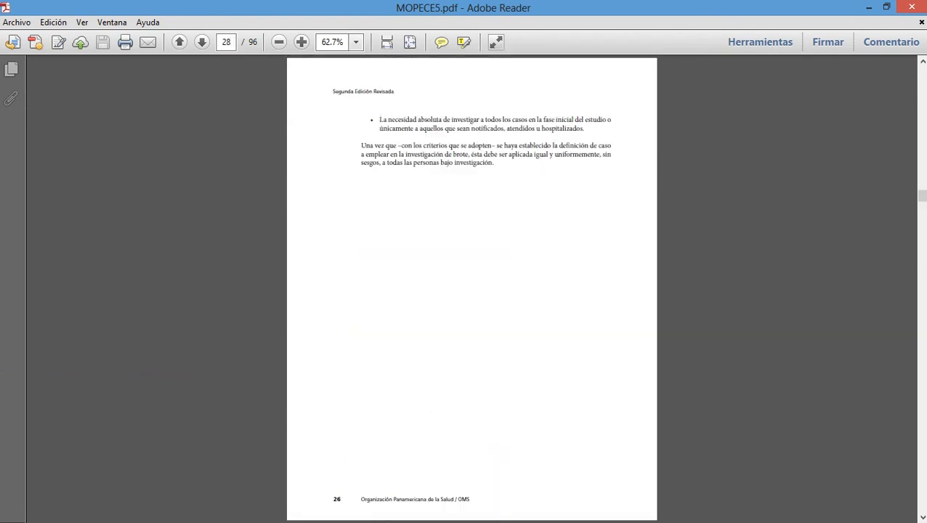
pyautogui.scroll(-3, 364, 222)
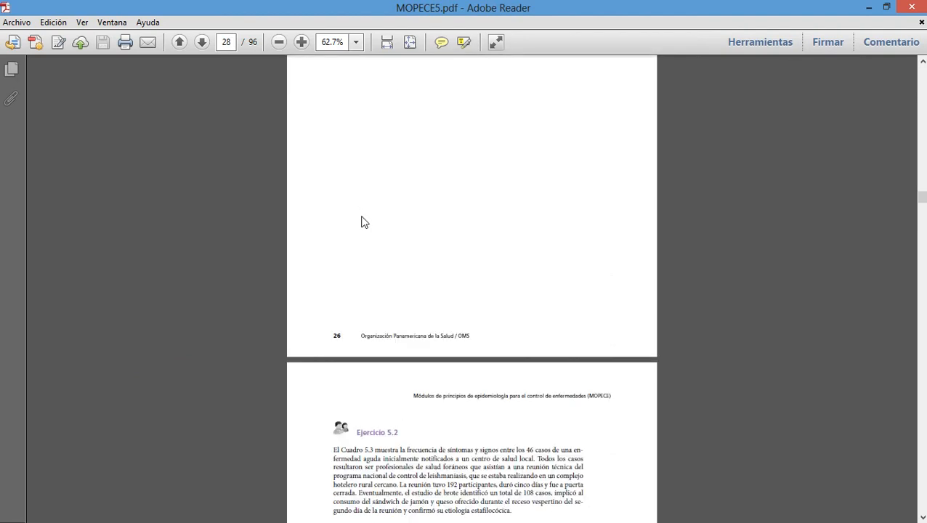
pyautogui.scroll(-14, 364, 222)
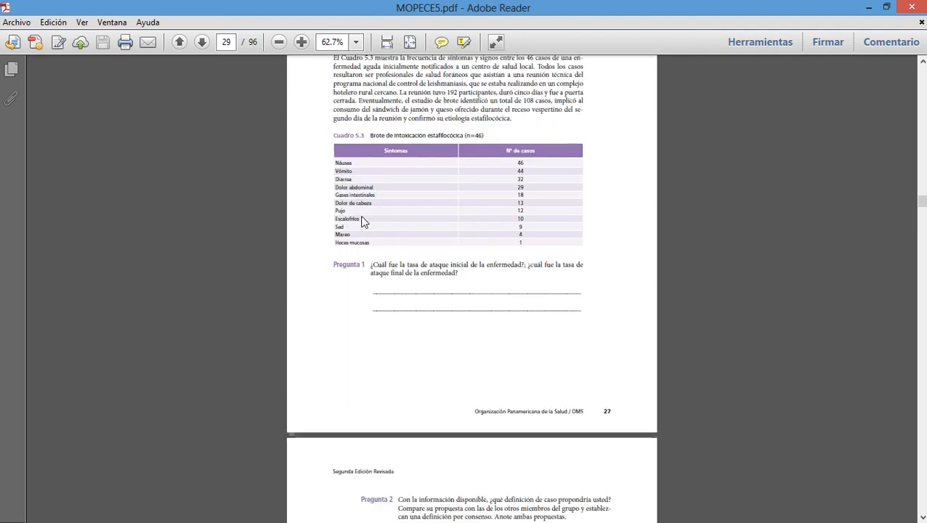
pyautogui.scroll(-5, 364, 222)
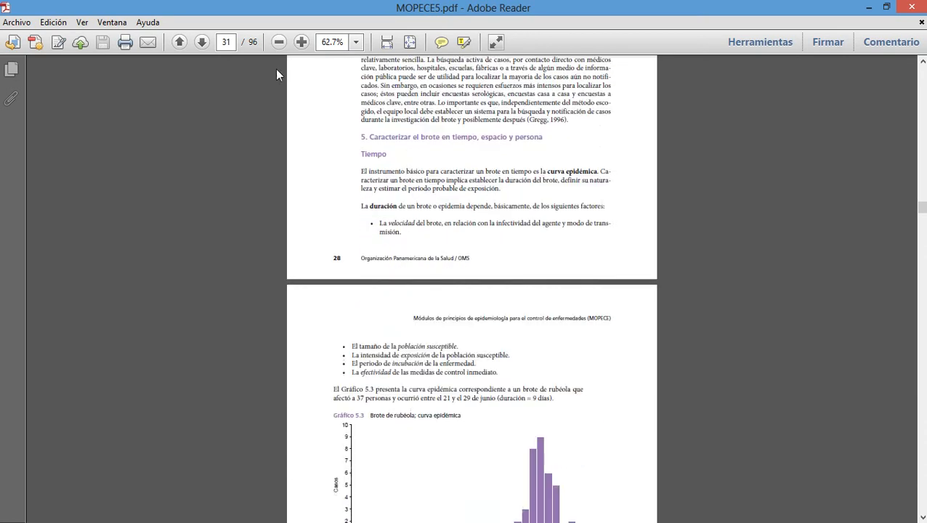
# Enlarge the PDF to 149% and view the Tiempo section through Gráfico 5.3, the rubella epidemic curve.
pyautogui.click(301, 43)
pyautogui.click(301, 42)
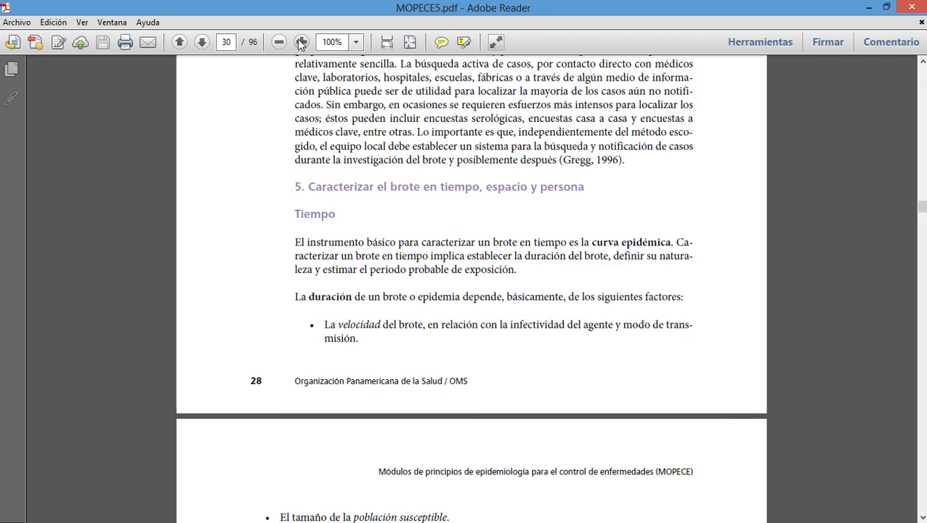
pyautogui.click(301, 43)
pyautogui.scroll(-2, 558, 205)
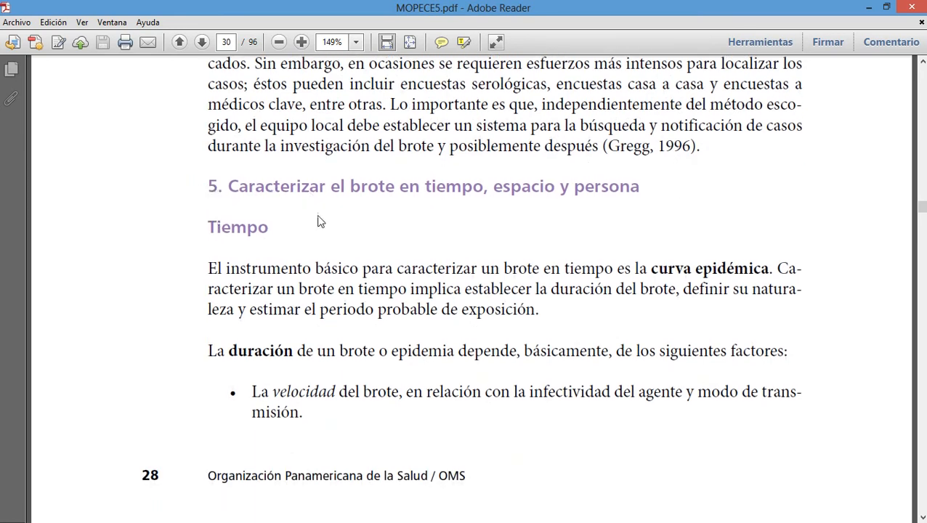
pyautogui.moveTo(209, 222); pyautogui.dragTo(294, 231)
pyautogui.scroll(-2, 295, 231)
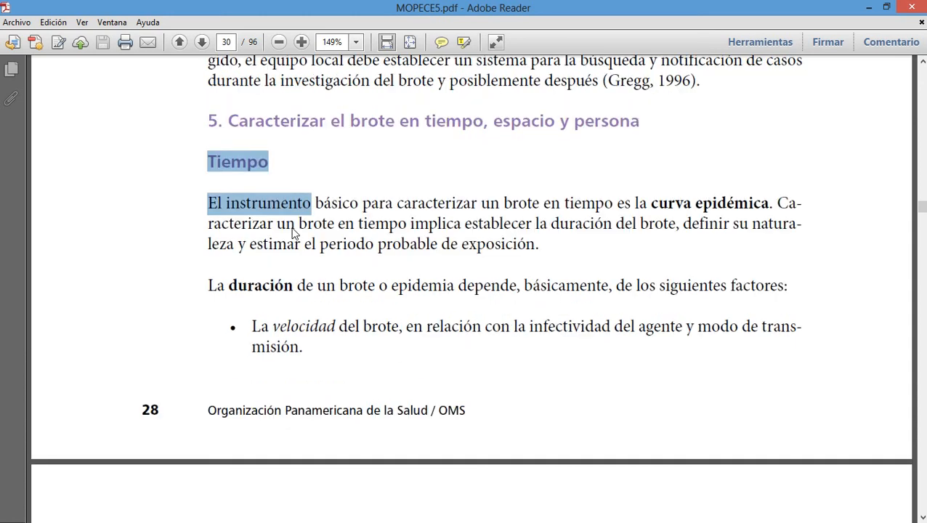
pyautogui.scroll(-20, 294, 231)
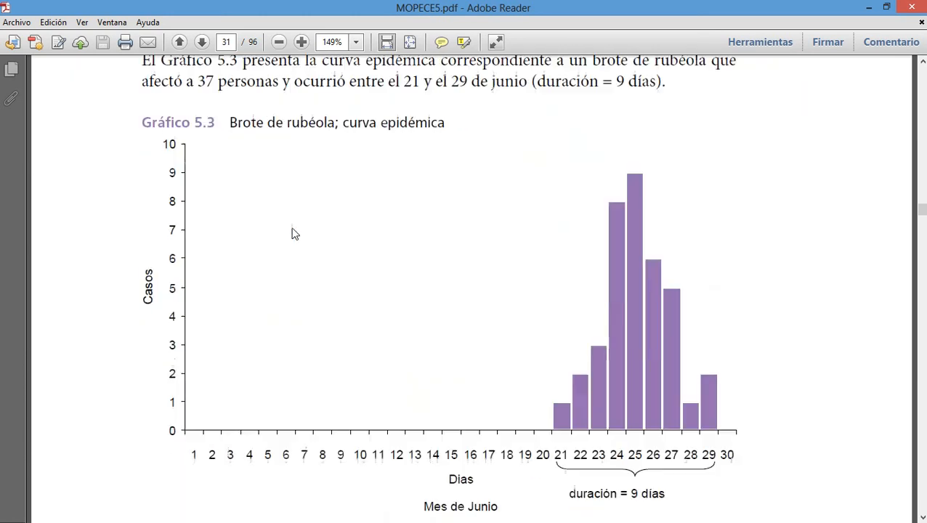
pyautogui.scroll(-1, 293, 233)
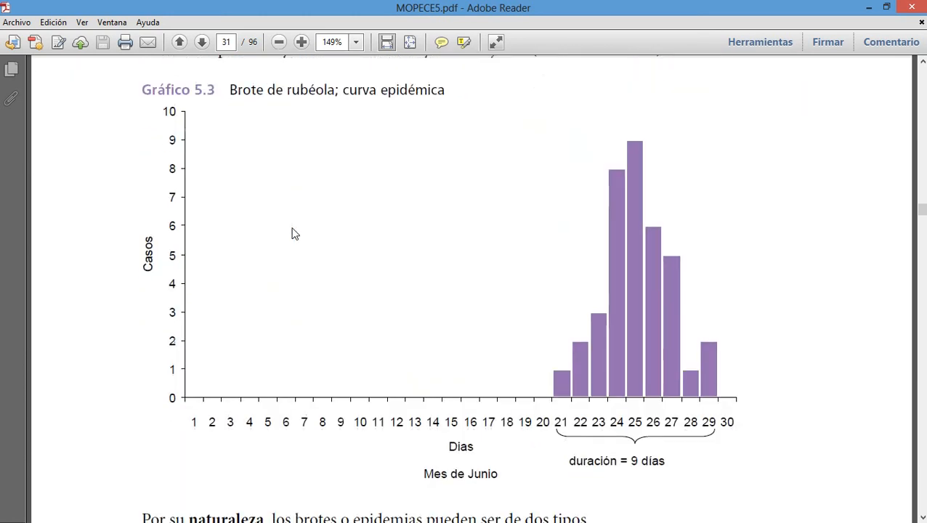
# Minimise the PDF and browser windows and switch back to the line chart on the Epi Info dashboard.
pyautogui.click(869, 8)
pyautogui.click(871, 15)
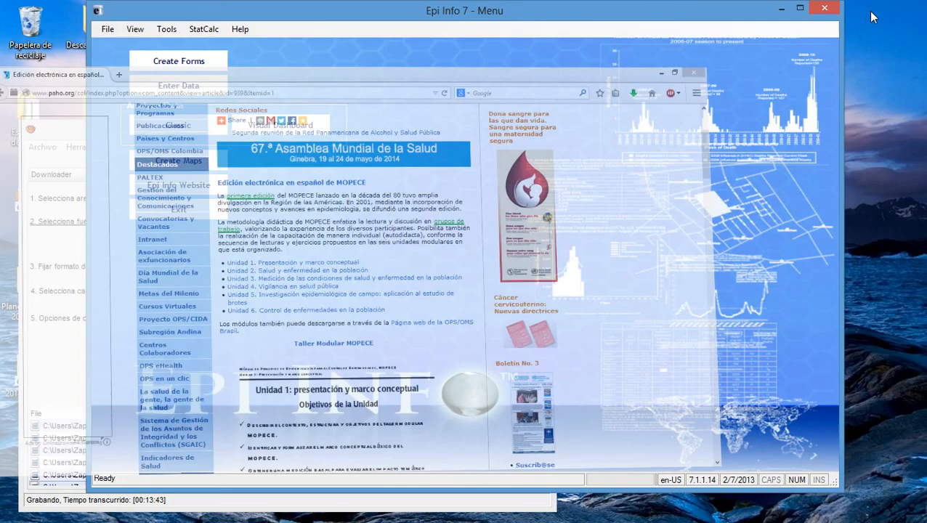
pyautogui.moveTo(3, 244)
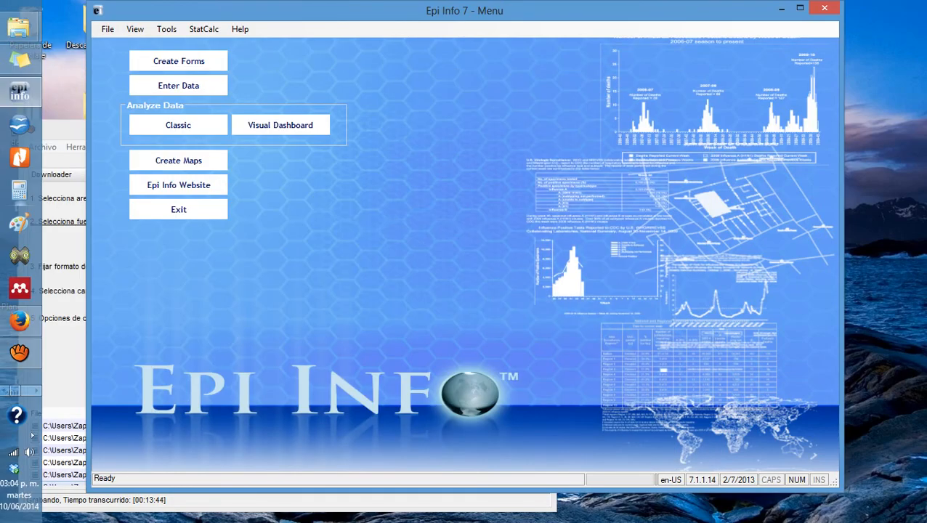
pyautogui.click(27, 393)
pyautogui.click(35, 262)
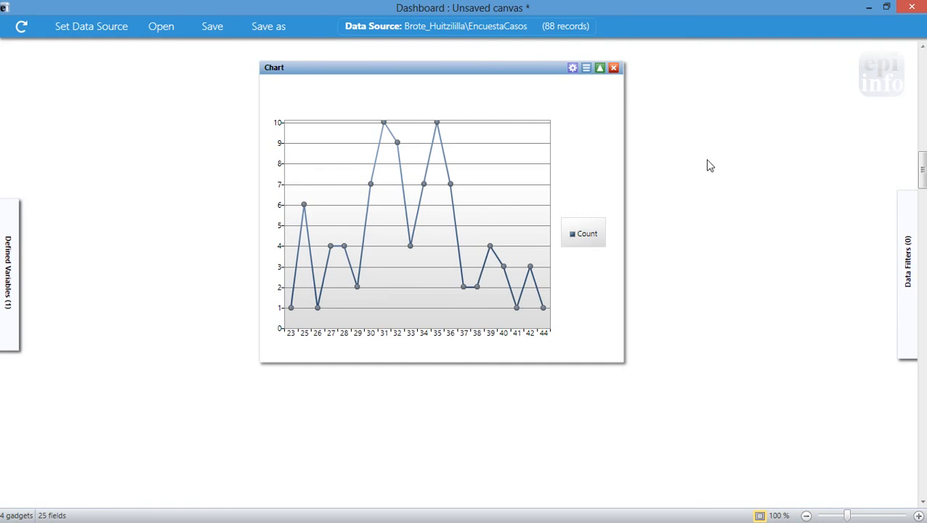
pyautogui.scroll(-1, 711, 165)
pyautogui.scroll(1, 710, 164)
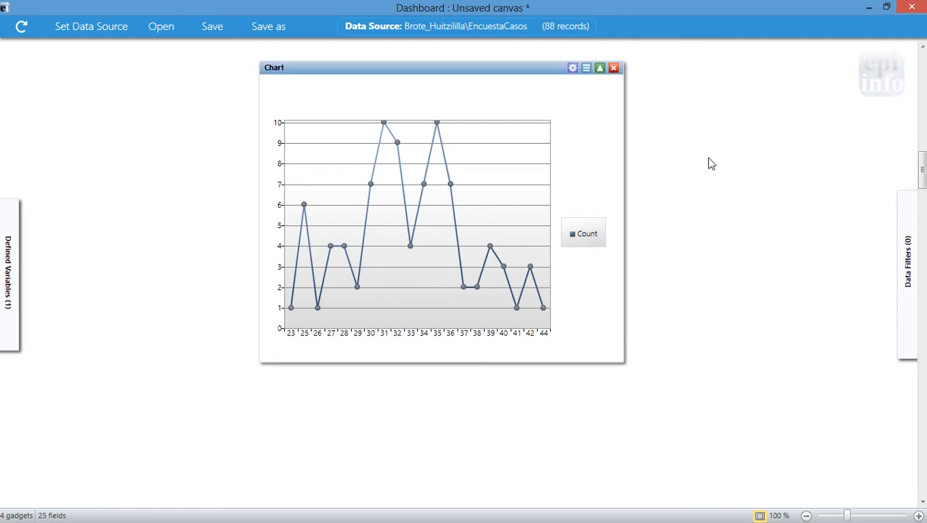